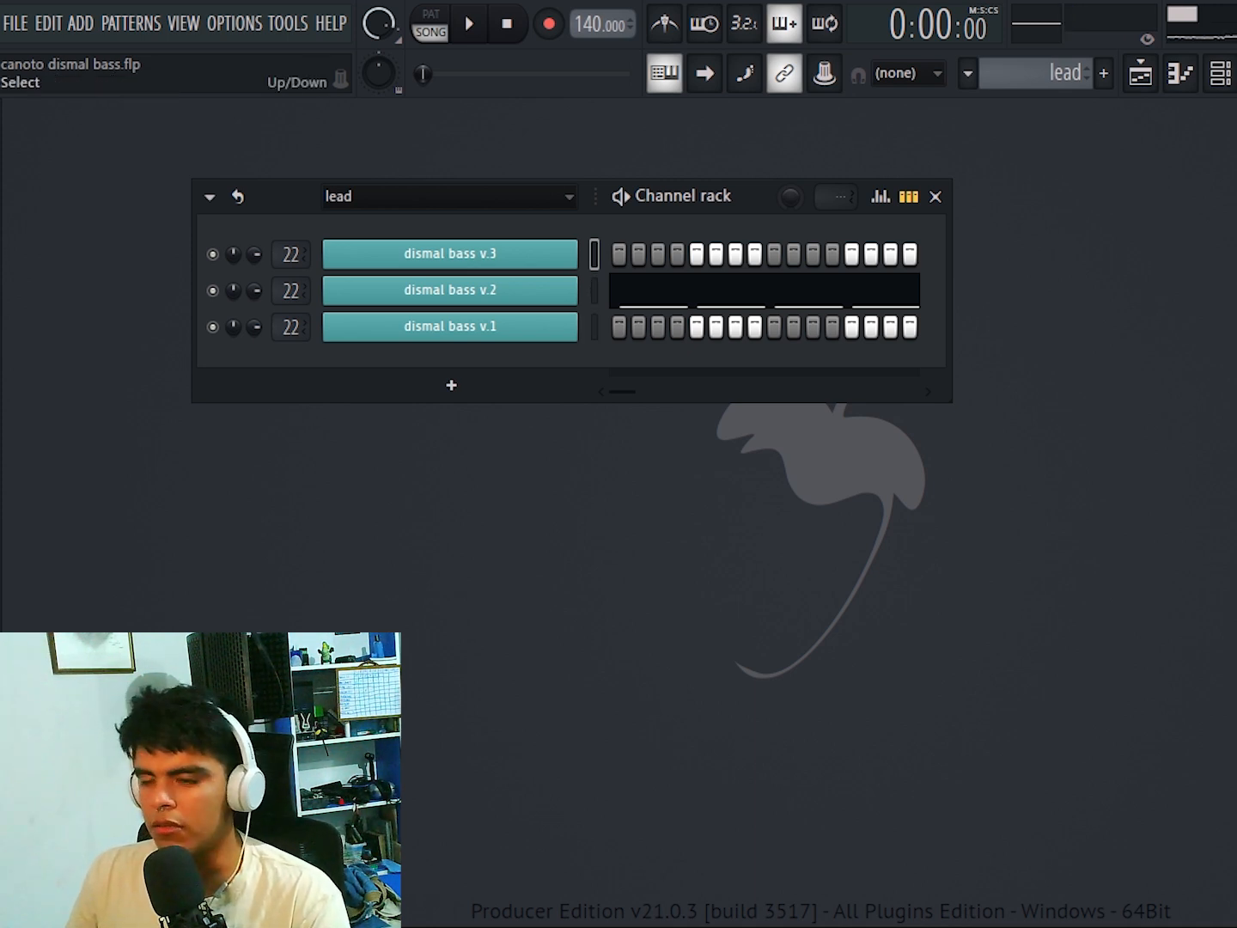
Show the dismal bass v.1 patch for reference and add a new Serum channel to the channel rack.
{"action": "left_click", "coordinate": [450, 327]}
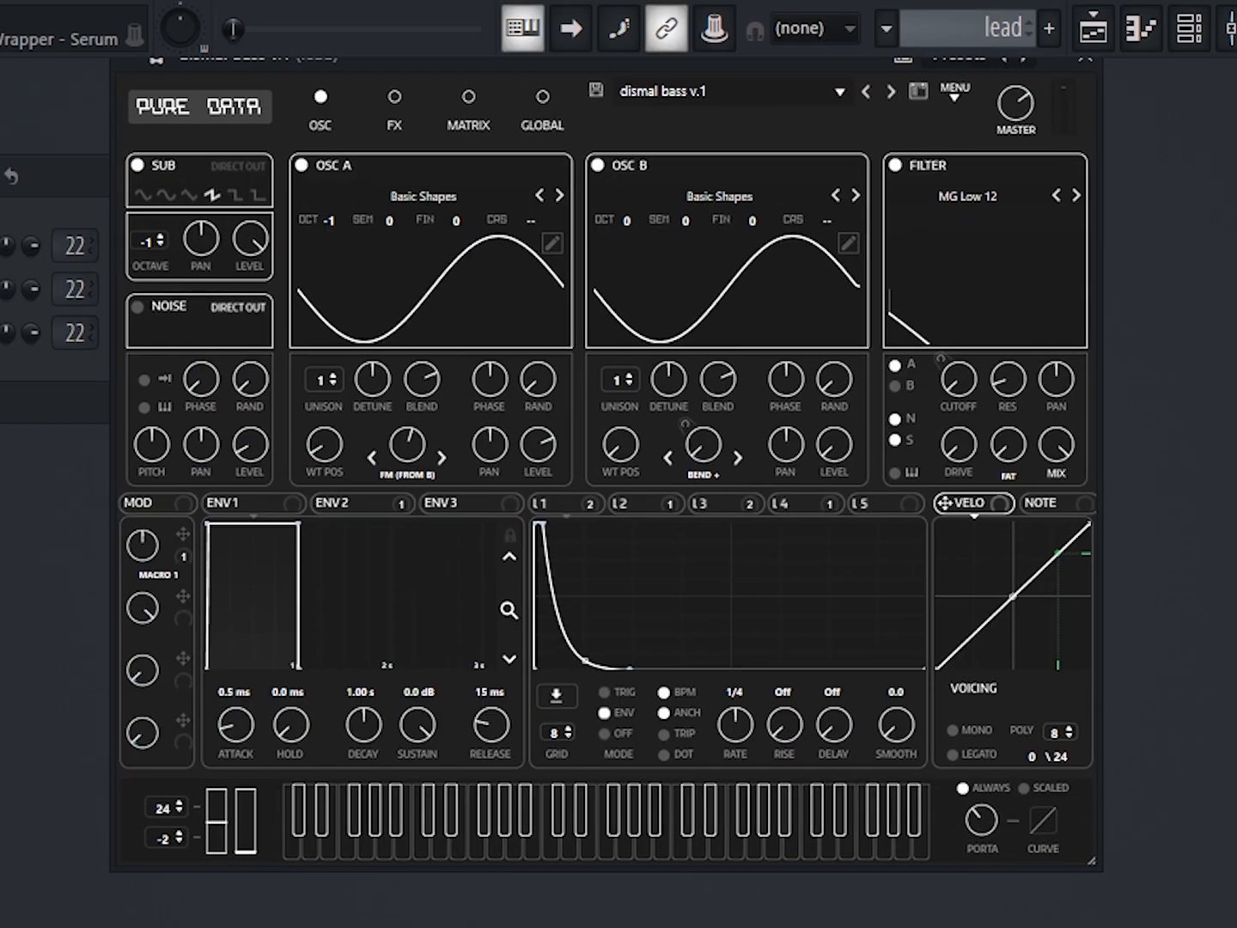
{"action": "left_click_drag", "start_coordinate": [601, 59], "coordinate": [586, 57]}
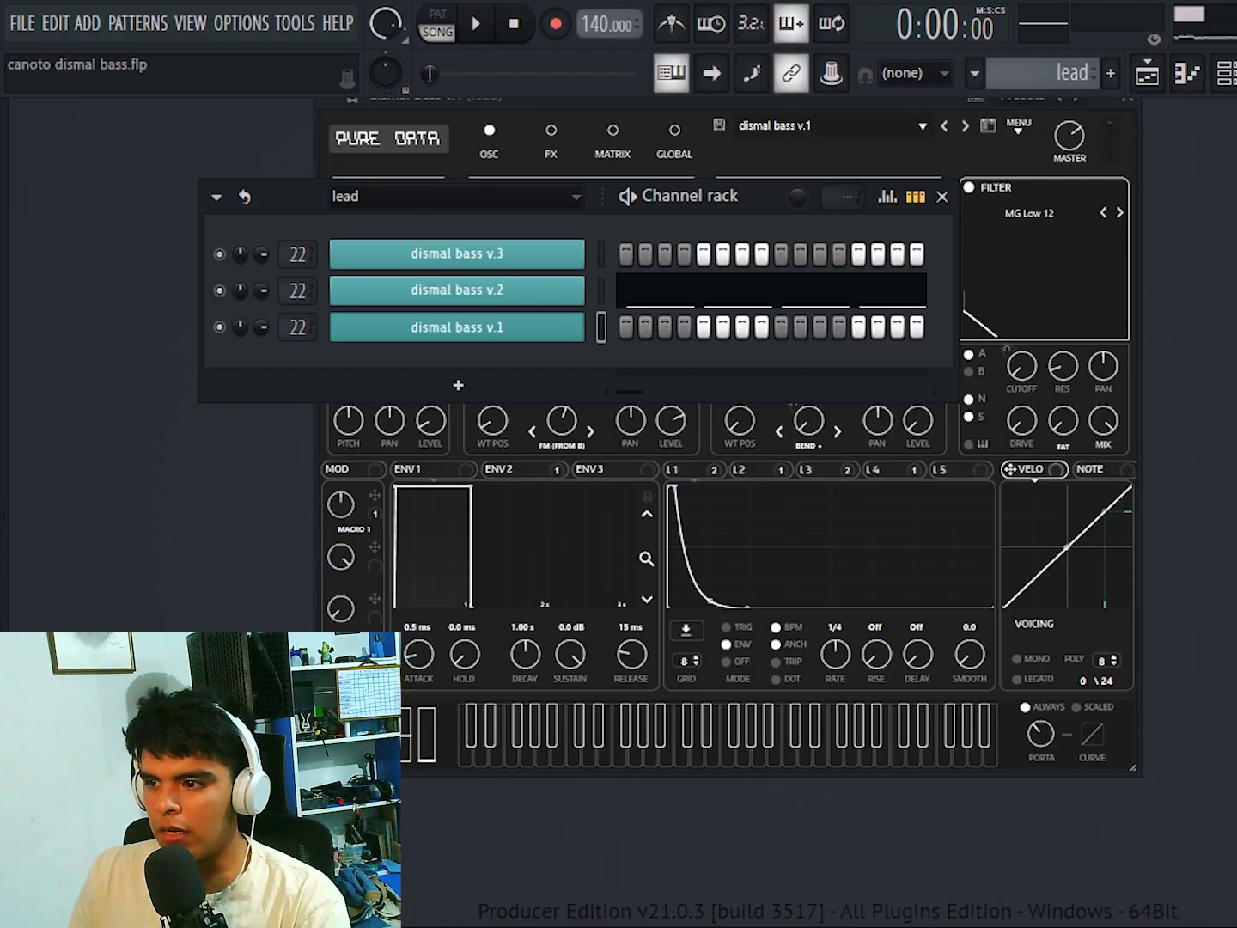
{"action": "left_click", "coordinate": [458, 385]}
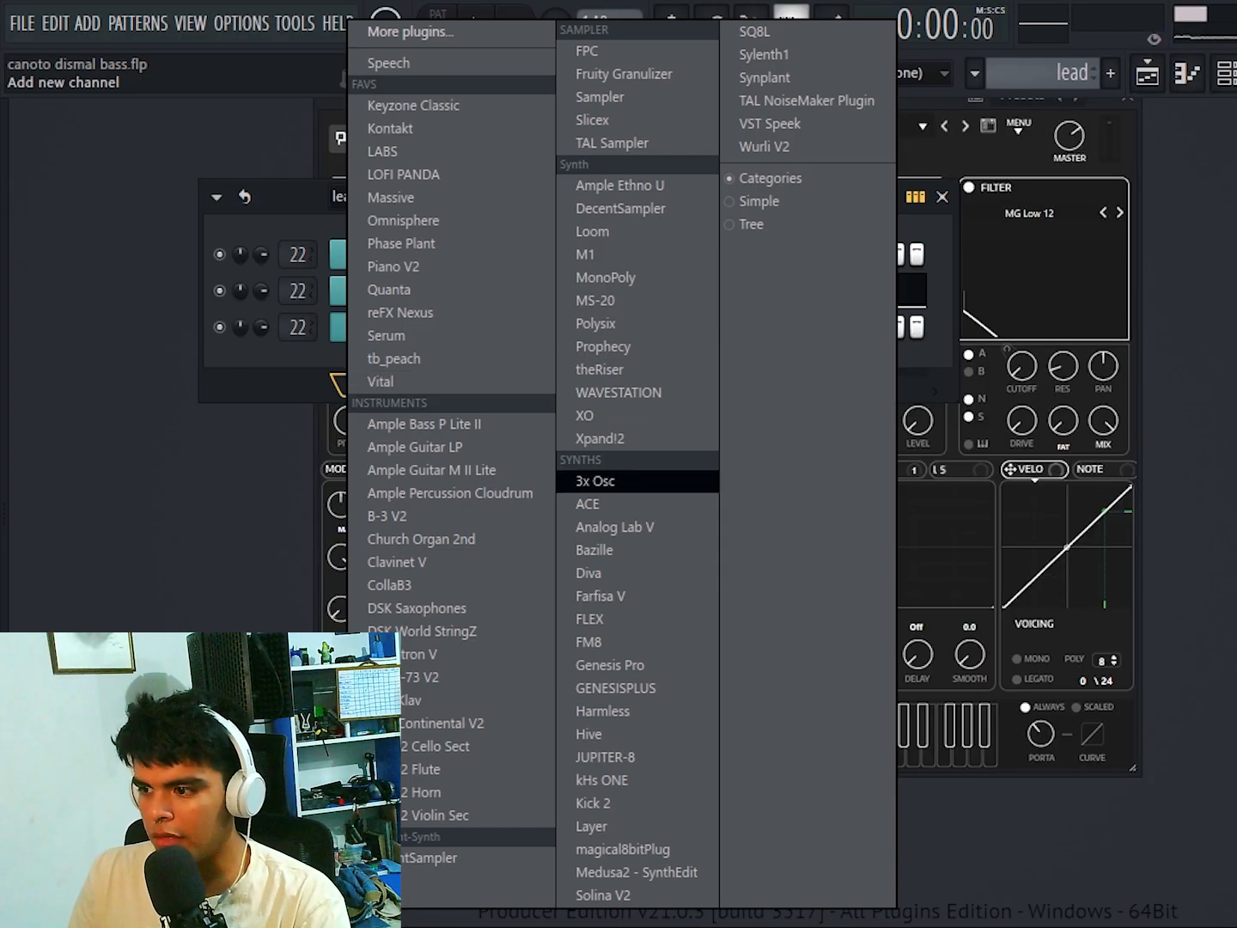
{"action": "left_click", "coordinate": [386, 335]}
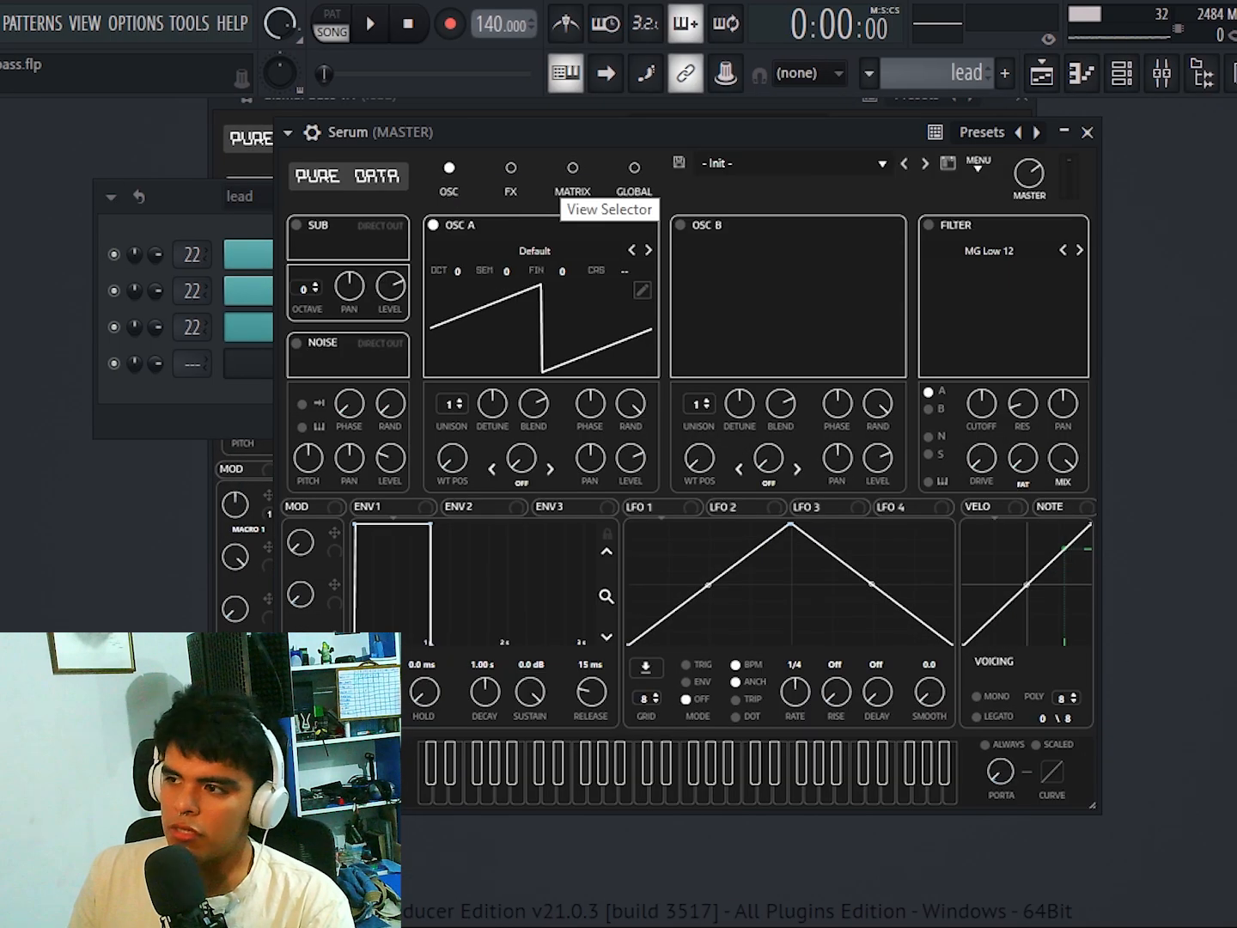
Route Env 2 to Mast.Tun in the first modulation matrix row with a slightly positive amount.
{"action": "left_click", "coordinate": [572, 169]}
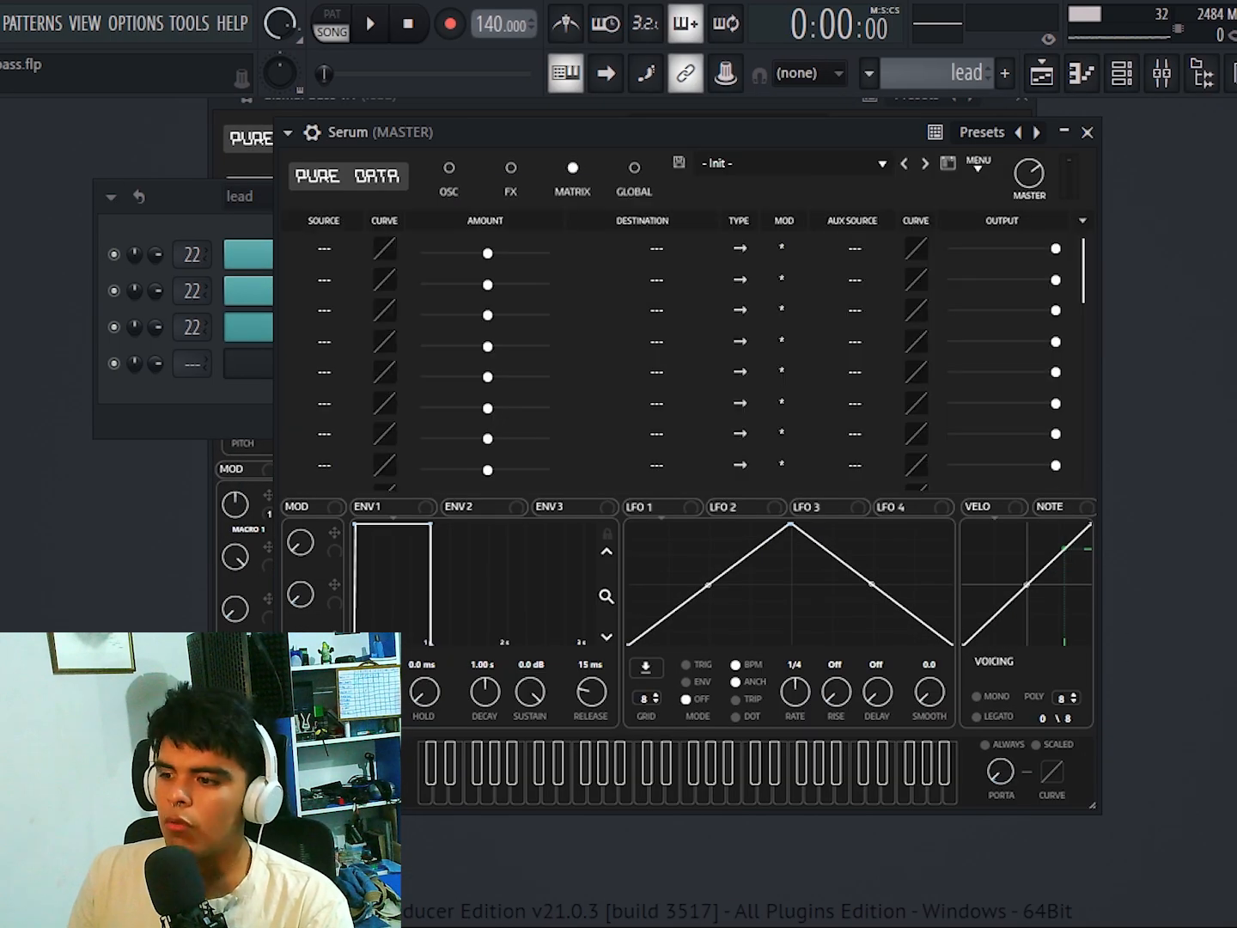
{"action": "left_click", "coordinate": [653, 250]}
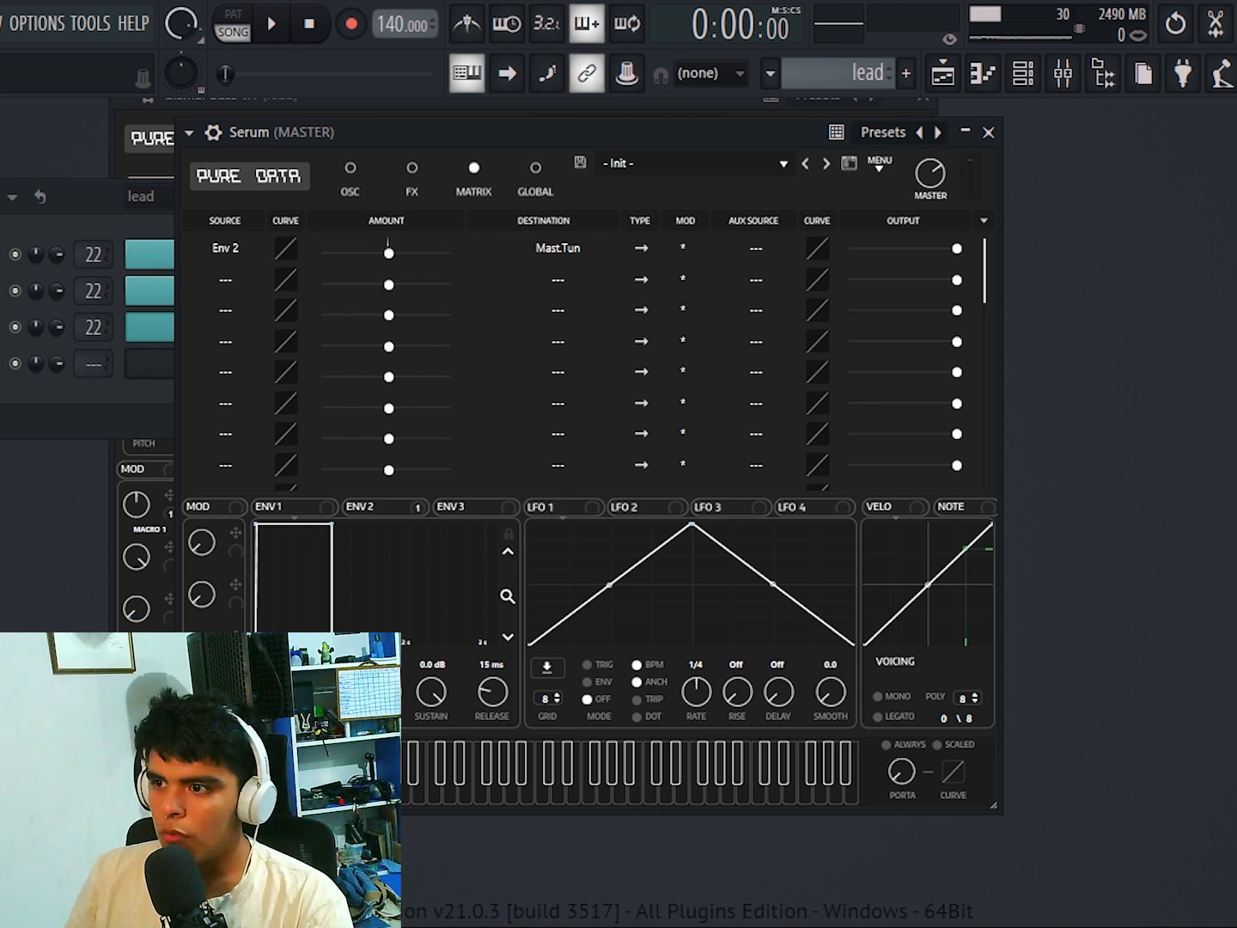
{"action": "left_click", "coordinate": [225, 247]}
{"action": "left_click", "coordinate": [225, 110]}
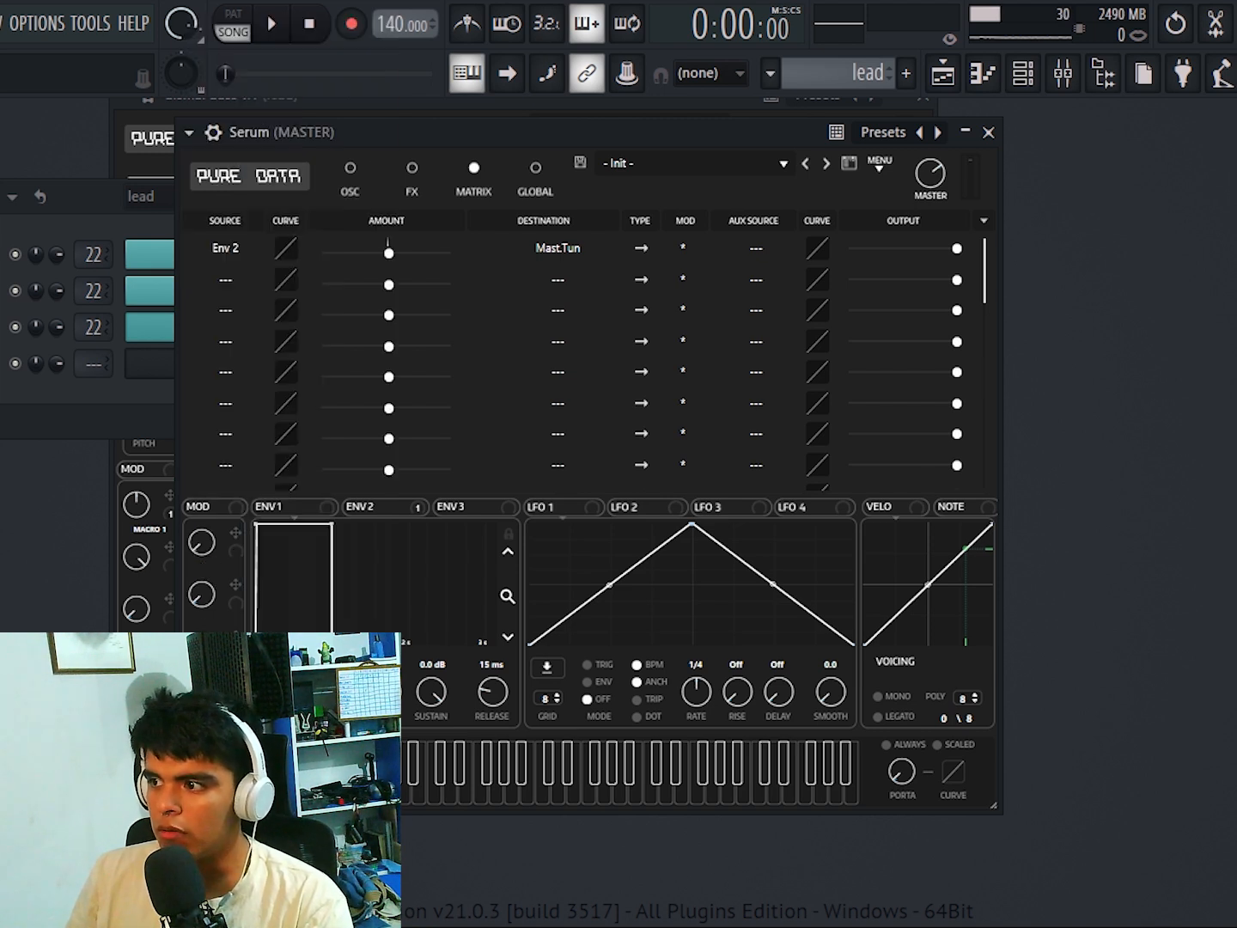
{"action": "left_click", "coordinate": [558, 247]}
{"action": "mouse_move", "coordinate": [587, 460]}
{"action": "left_click", "coordinate": [740, 462]}
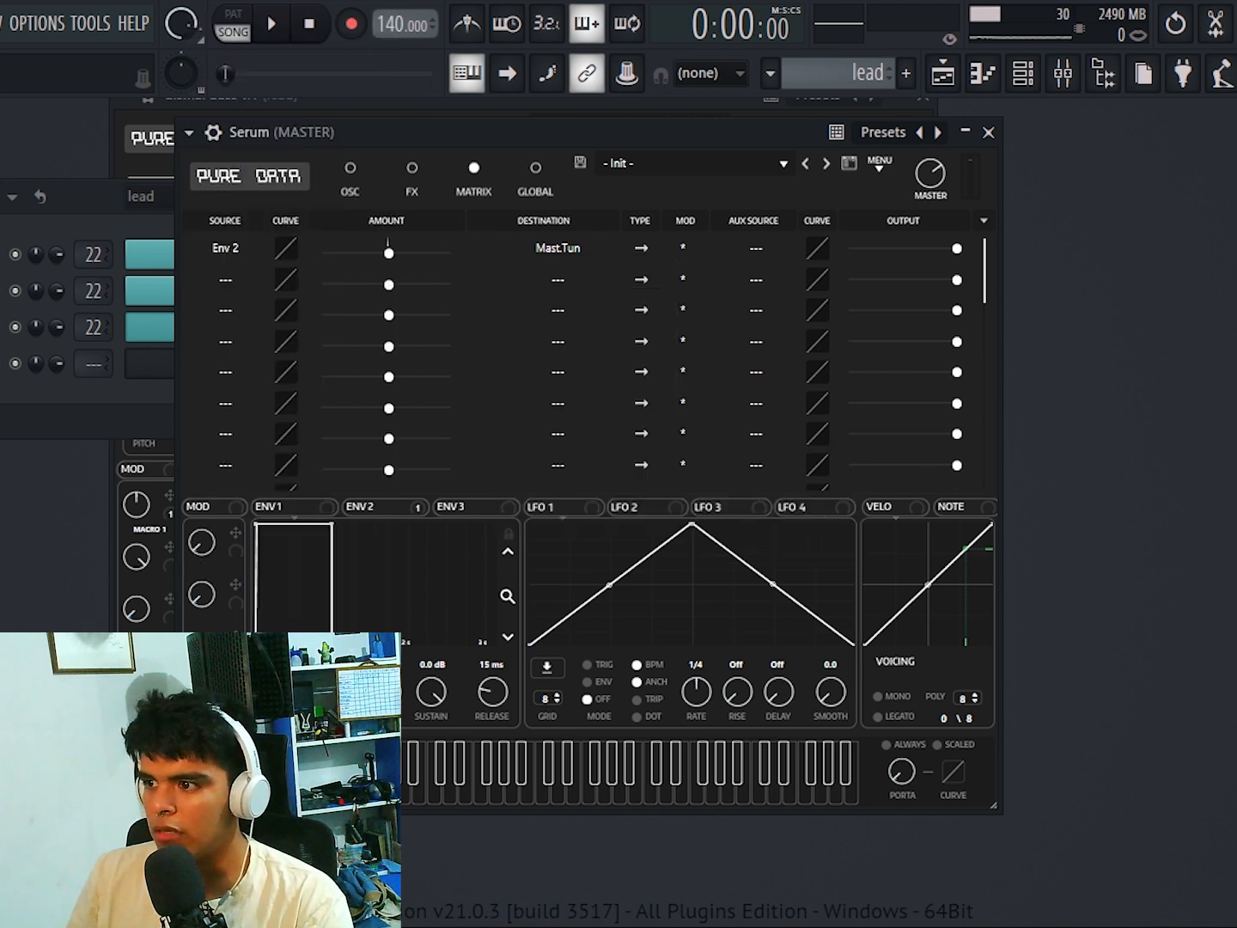
{"action": "left_click", "coordinate": [389, 252]}
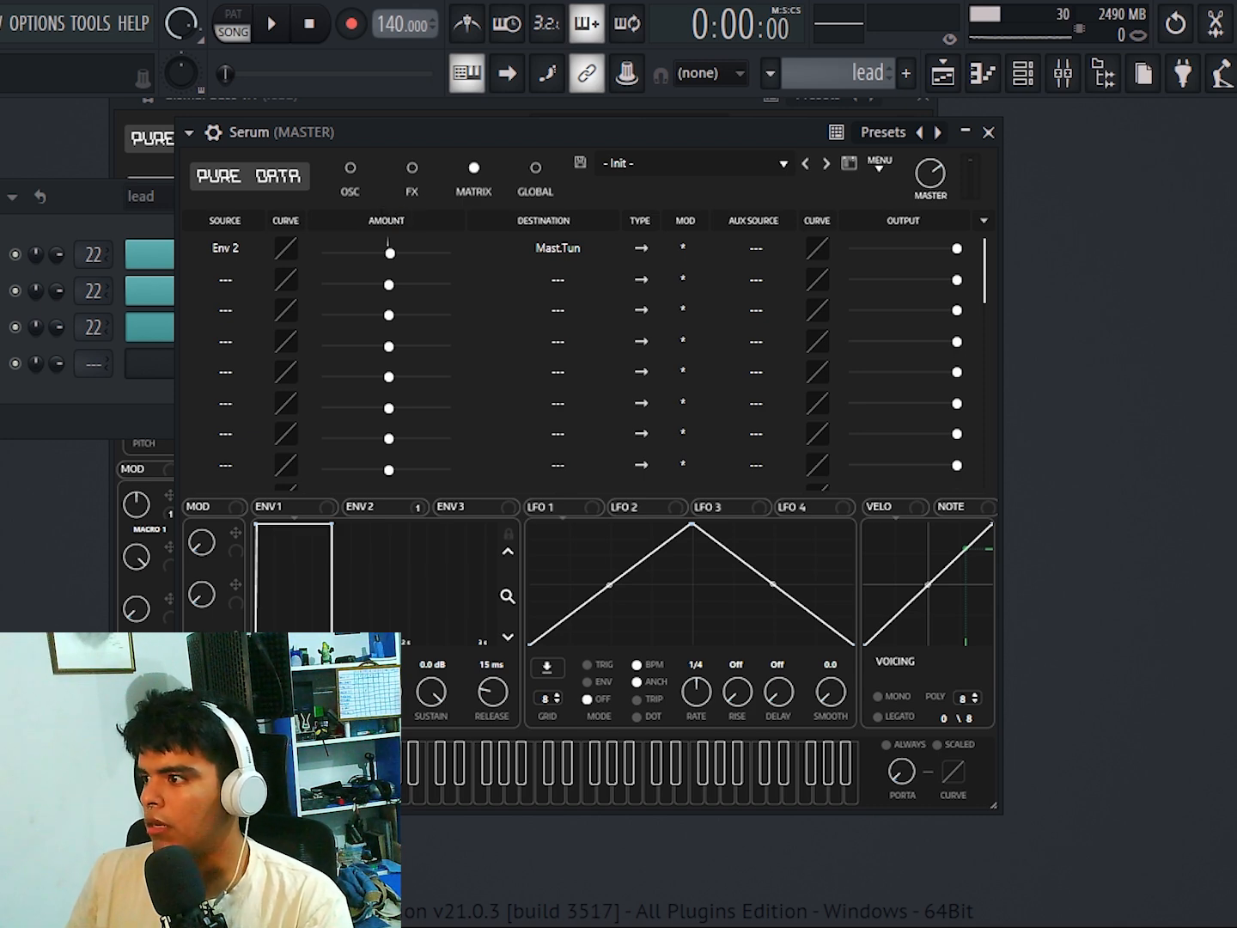
Assign Macro 1 as the aux source of the Env 2 row and set the TONE macro to 50%.
{"action": "left_click_drag", "start_coordinate": [844, 506], "coordinate": [755, 248]}
{"action": "left_click", "coordinate": [754, 249]}
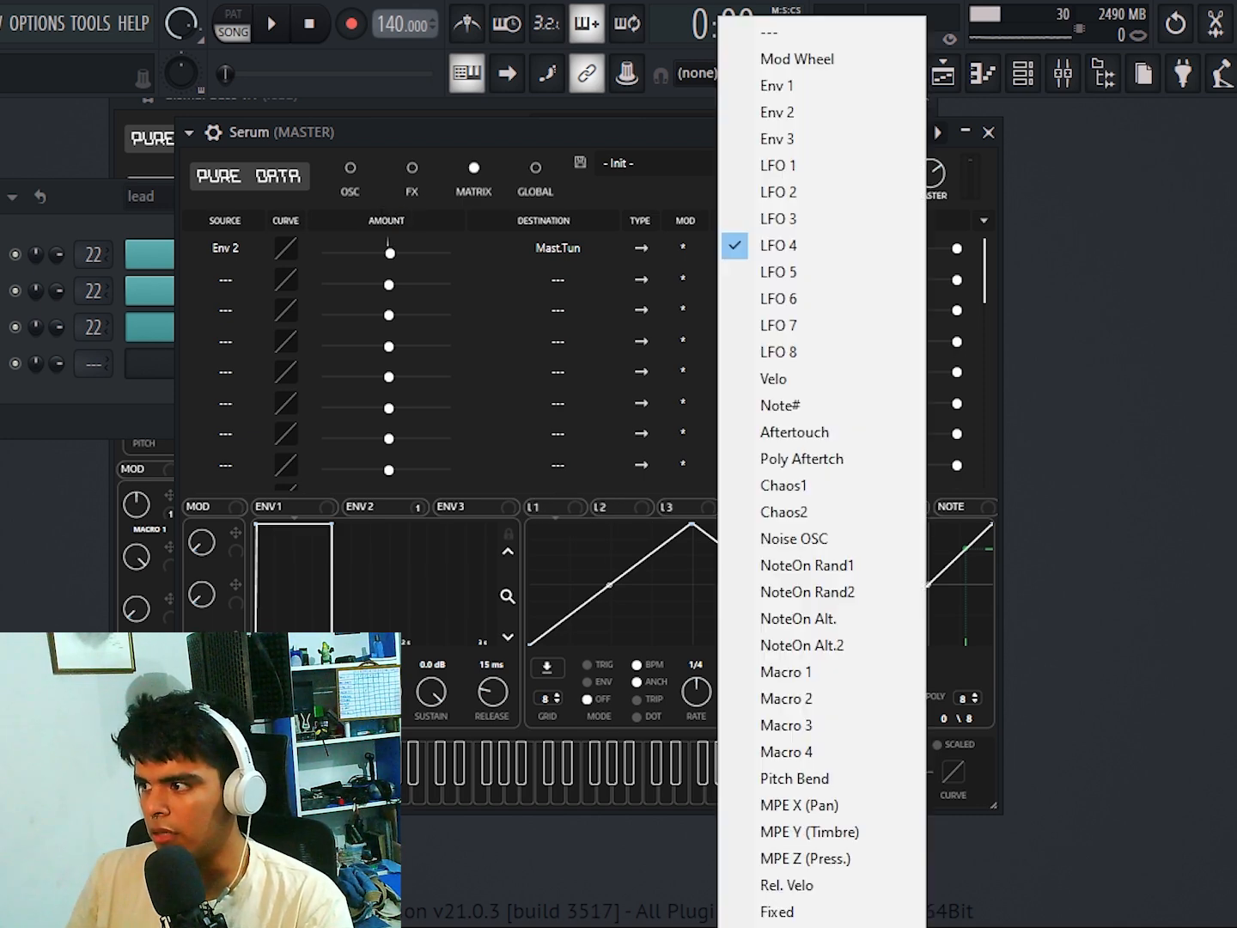
{"action": "left_click", "coordinate": [786, 672]}
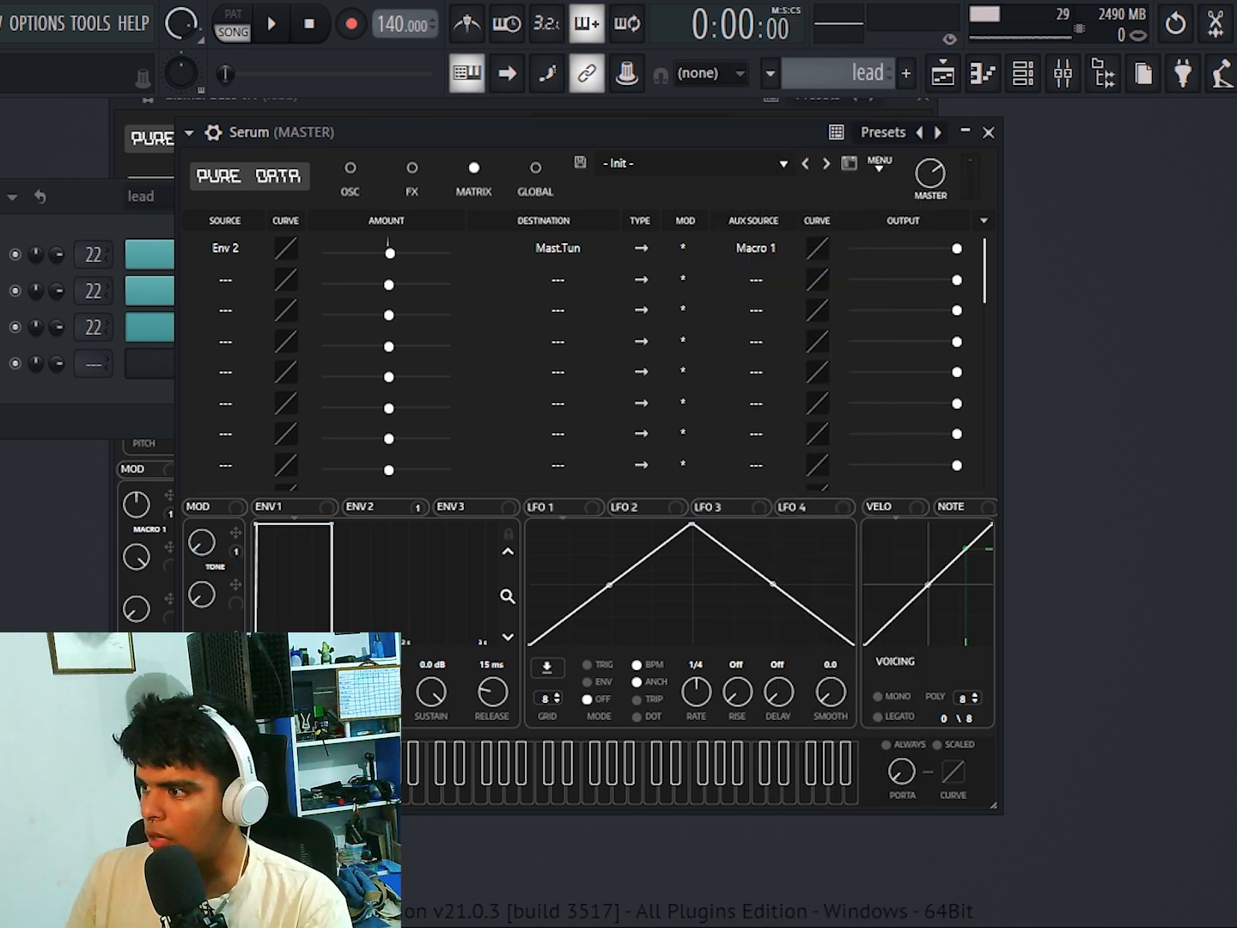
{"action": "mouse_move", "coordinate": [201, 594]}
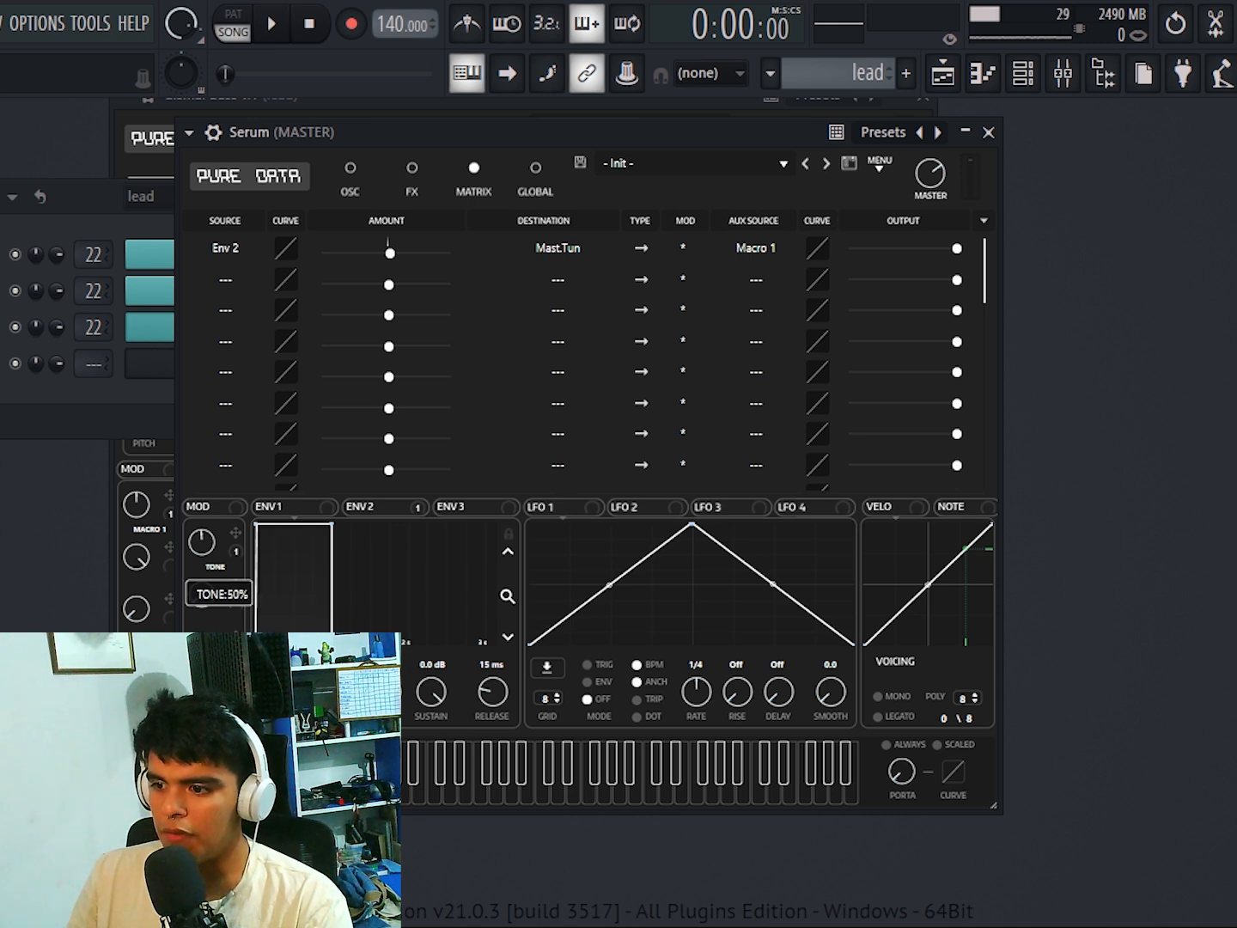
Audition the new Serum channel in the lead pattern and show its notes in the piano roll.
{"action": "key", "text": "F6"}
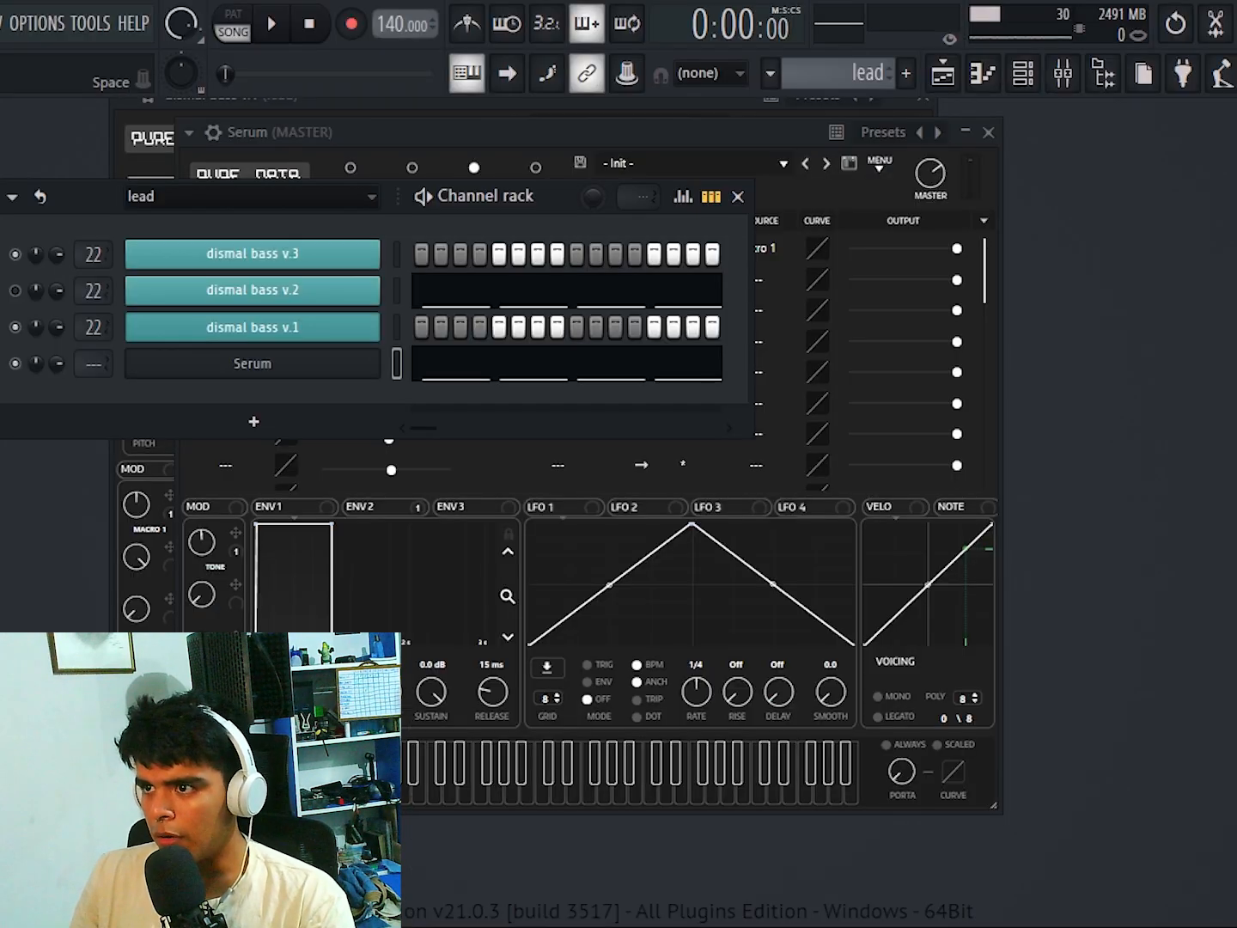
{"action": "key", "text": "space"}
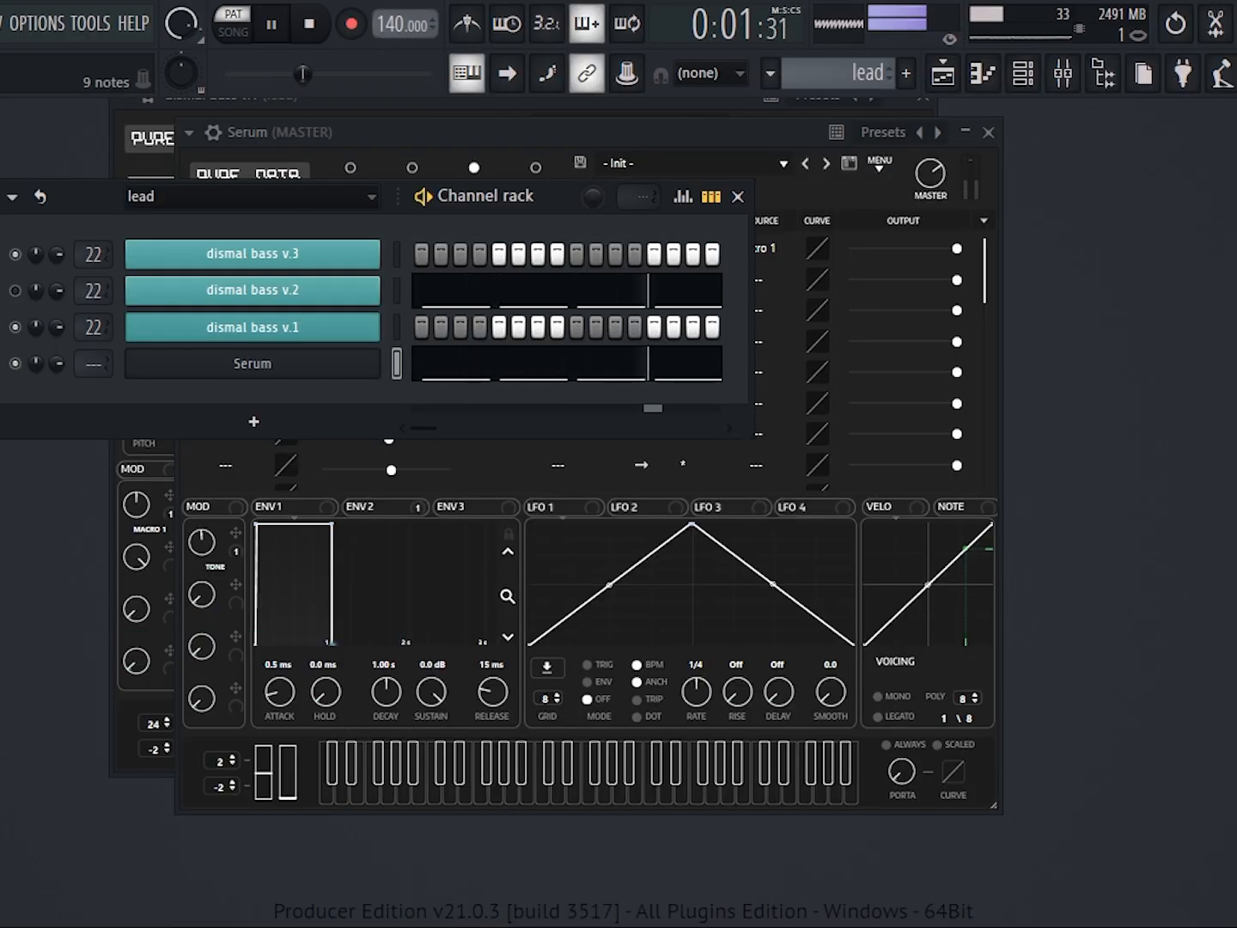
{"action": "key", "text": "F7"}
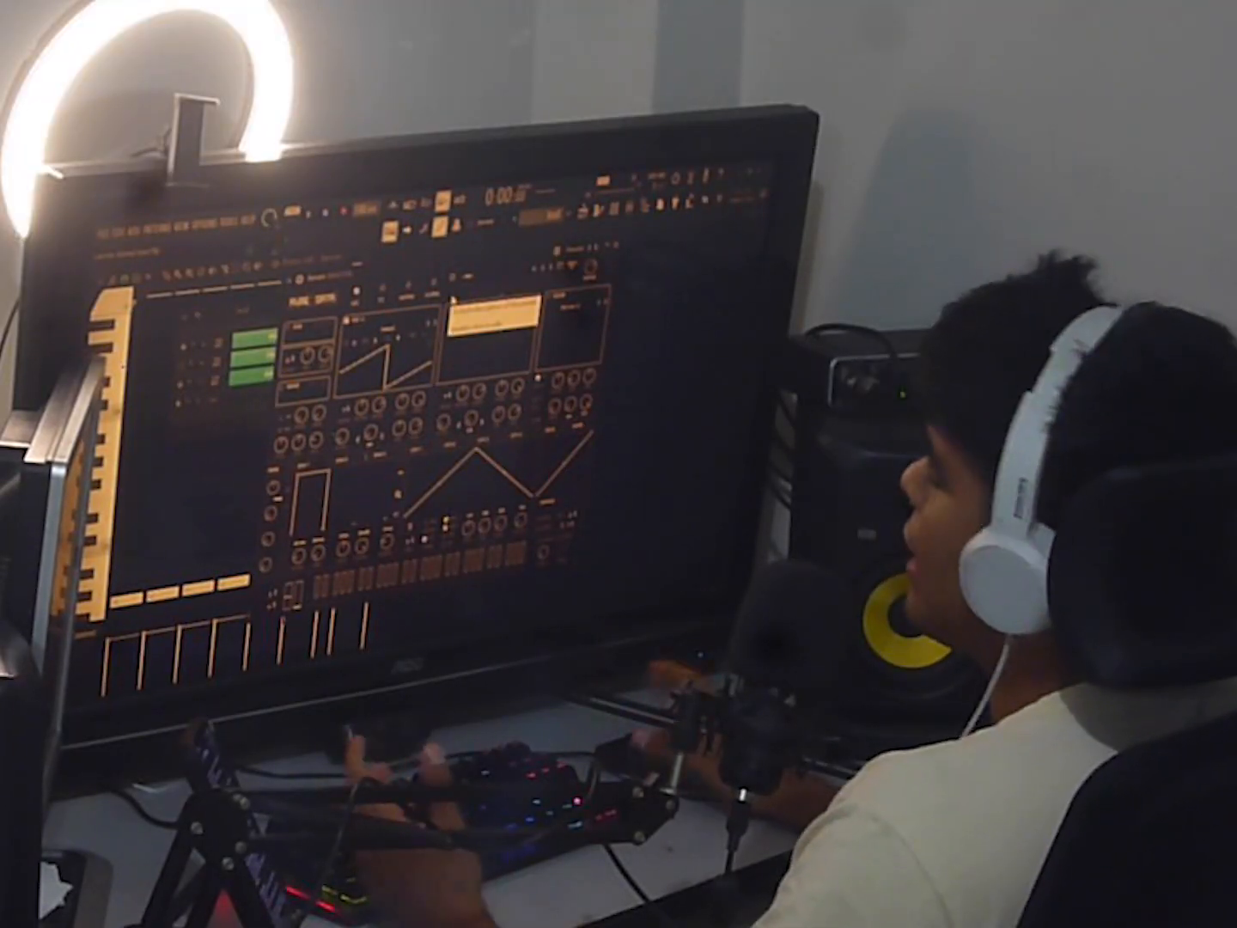
Load the Basic Shapes wavetable in OSC A, set its octave to -1 and audition the sound.
{"action": "left_click", "coordinate": [409, 334]}
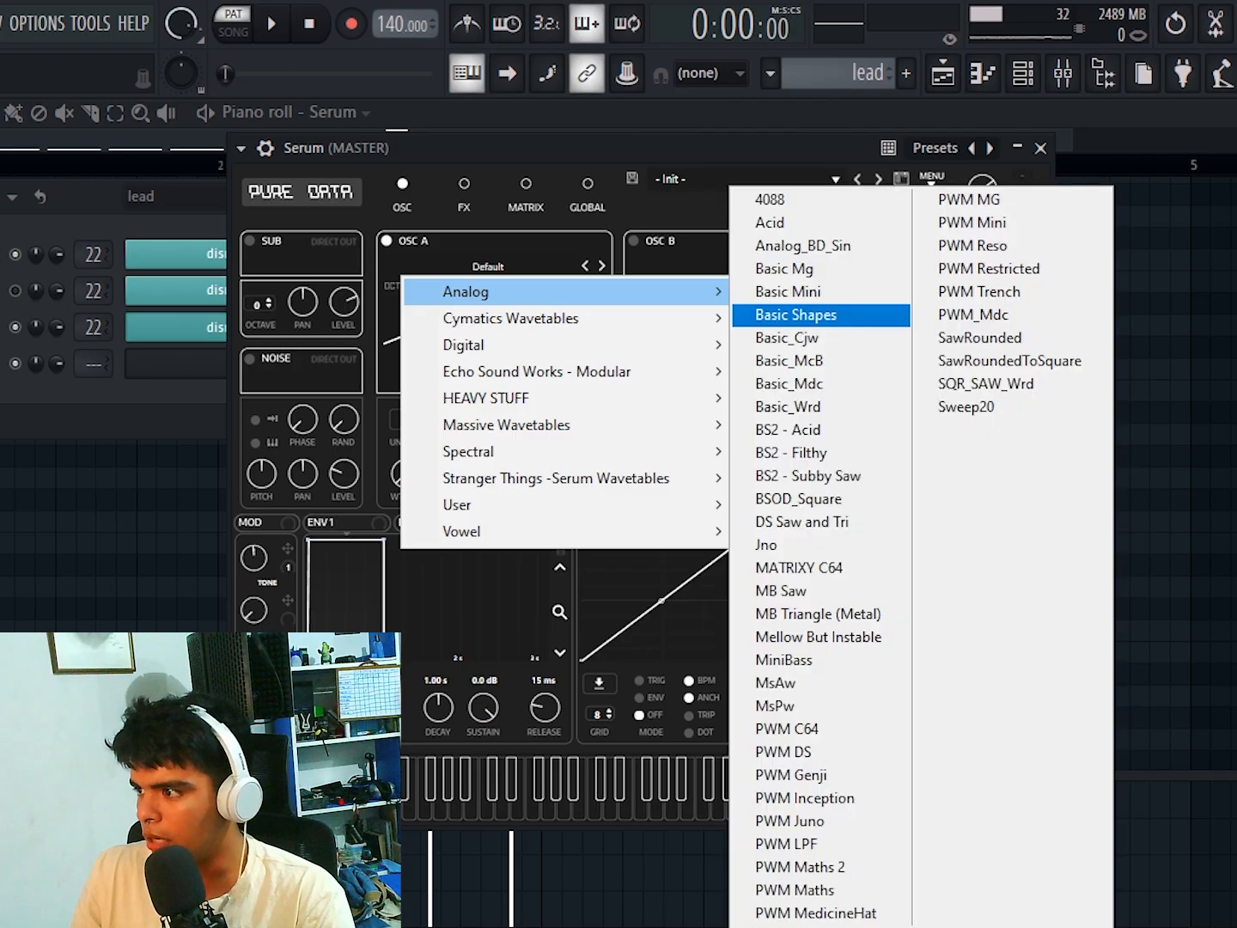
{"action": "left_click", "coordinate": [817, 315]}
{"action": "left_click_drag", "start_coordinate": [410, 286], "coordinate": [411, 297]}
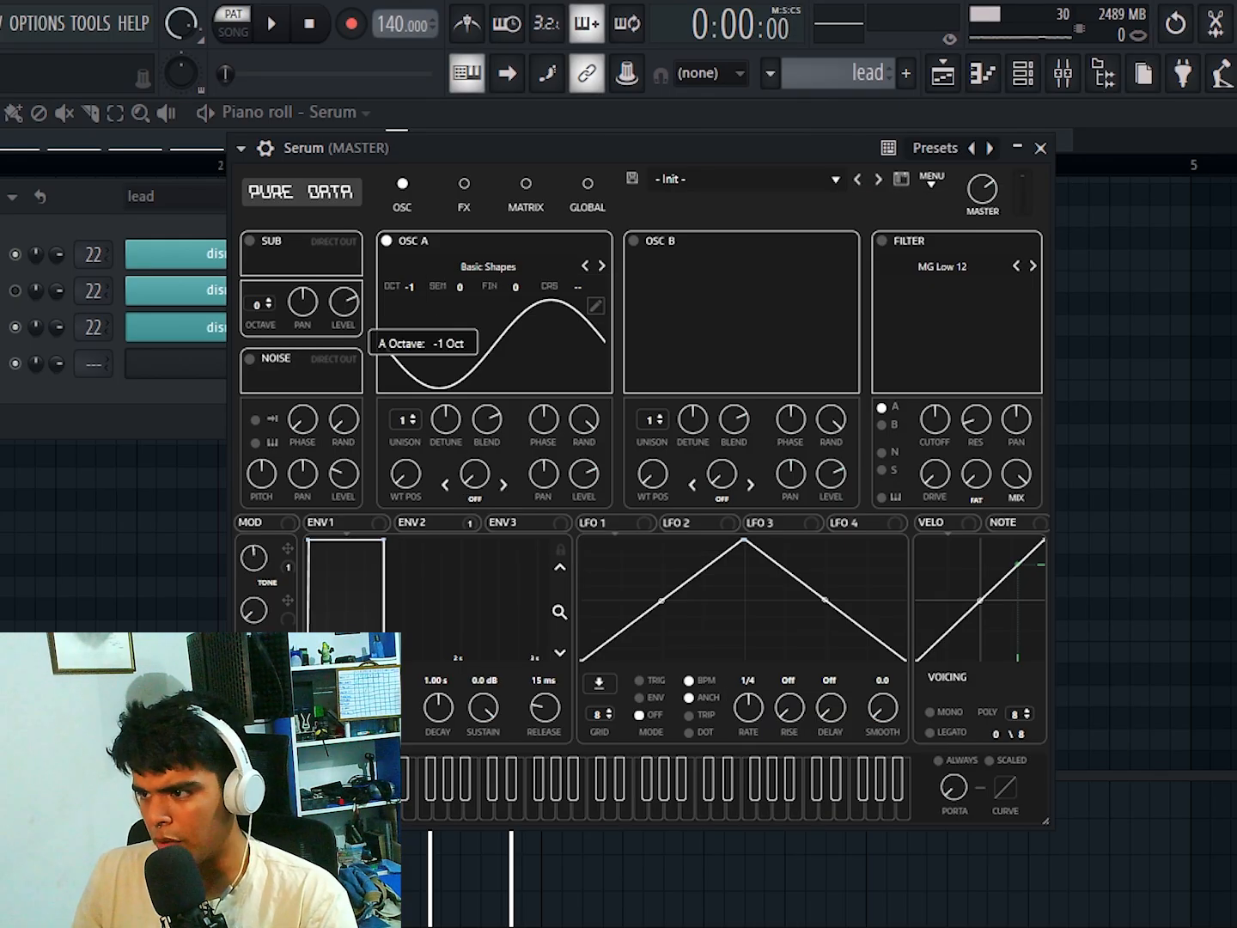
{"action": "key", "text": "space"}
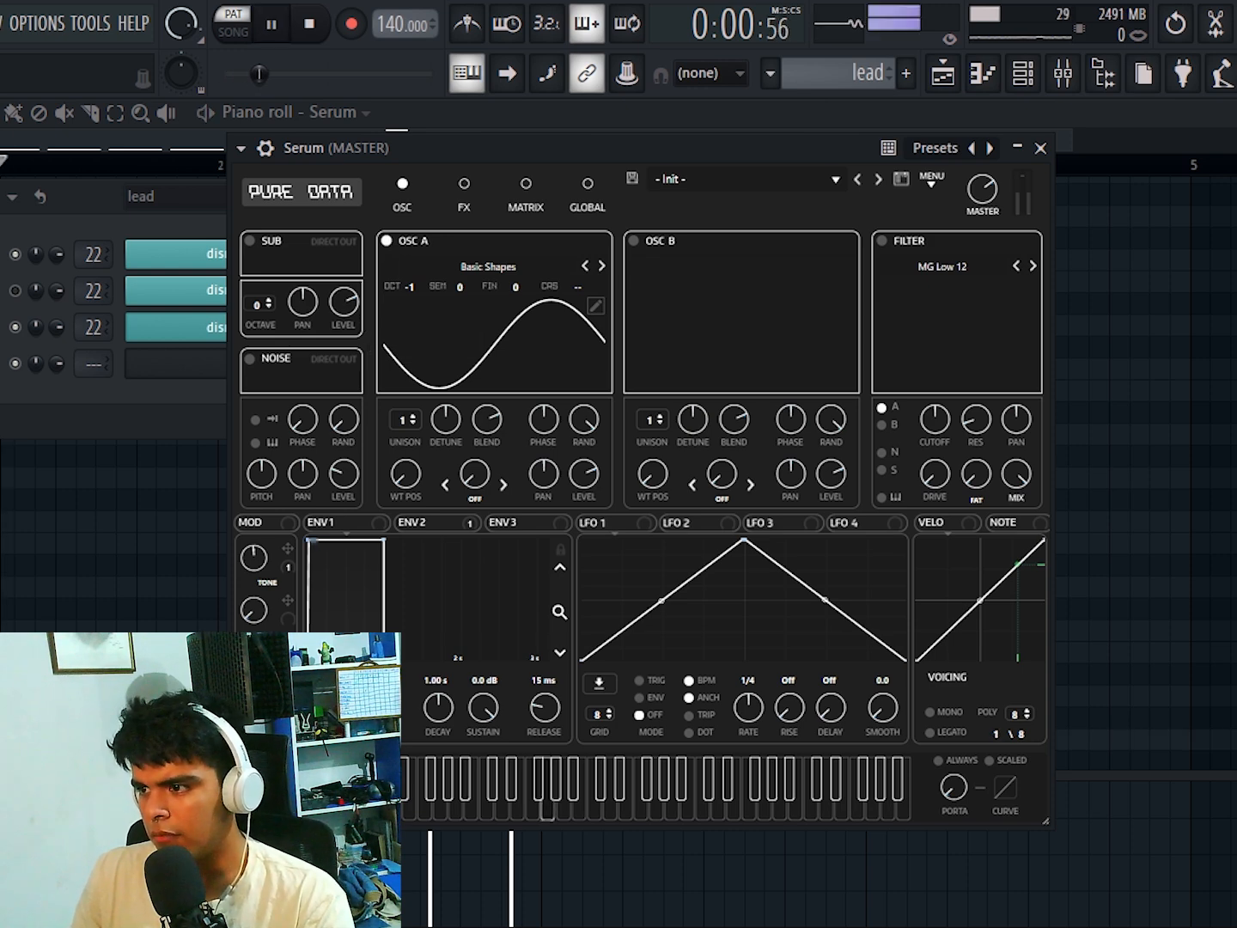
{"action": "key", "text": "space"}
Enable OSC B and load the Basic Shapes wavetable from the Analog category.
{"action": "left_click", "coordinate": [633, 241]}
{"action": "left_click", "coordinate": [734, 267]}
{"action": "mouse_move", "coordinate": [713, 292]}
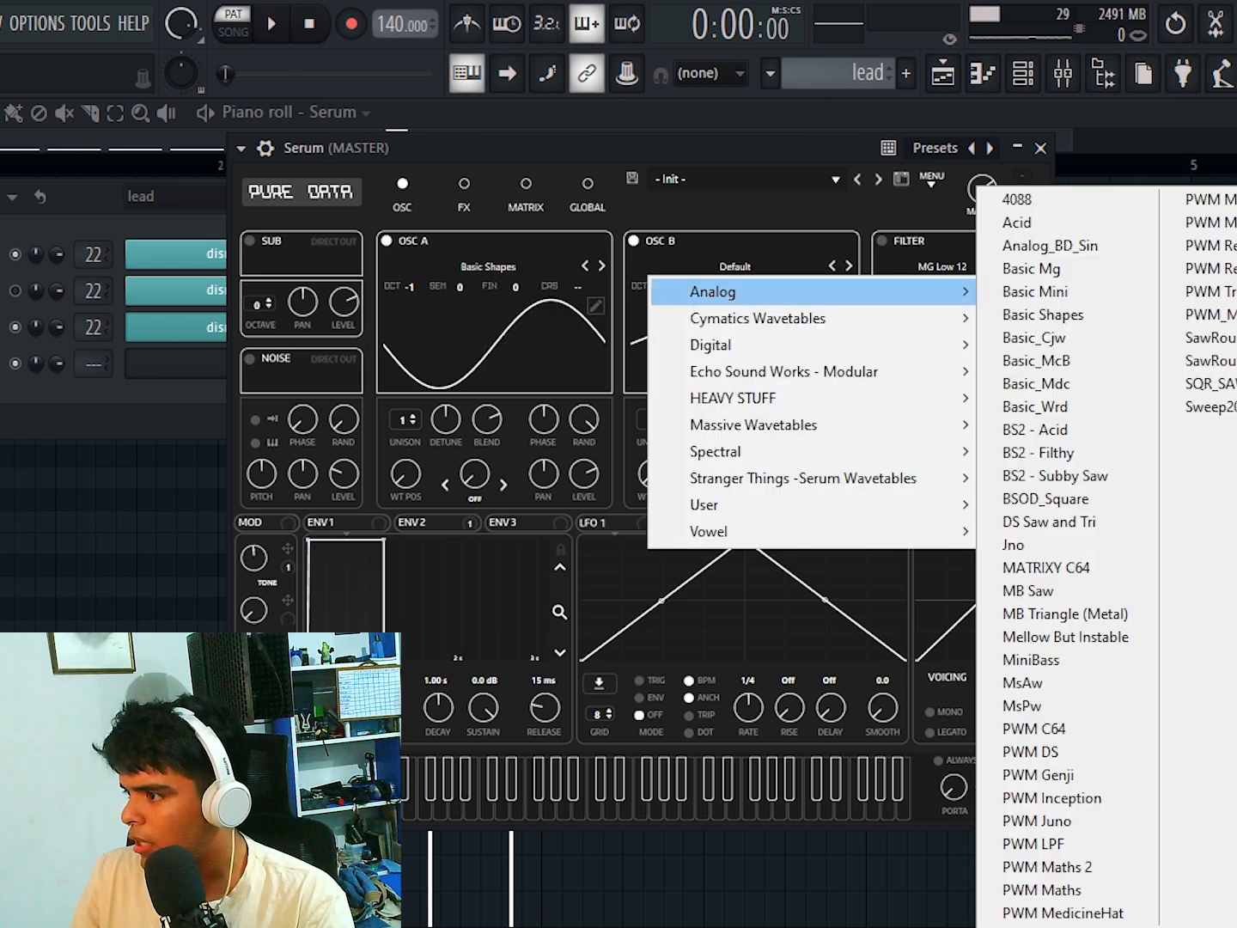
{"action": "left_click", "coordinate": [1043, 314]}
Set OSC A's warp mode to FM (From B) at 52% and audition the pattern.
{"action": "left_click", "coordinate": [475, 499]}
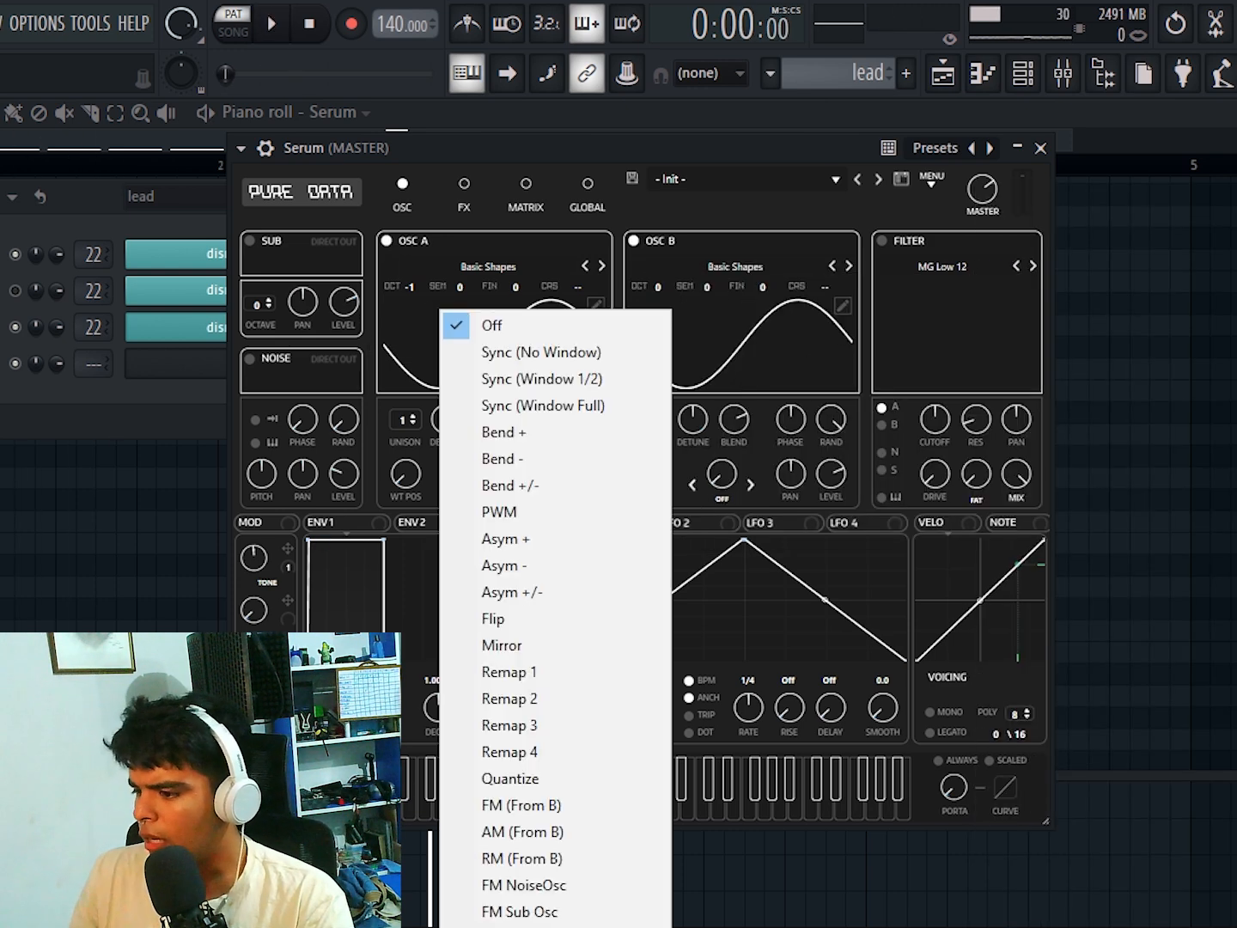
{"action": "left_click", "coordinate": [516, 803]}
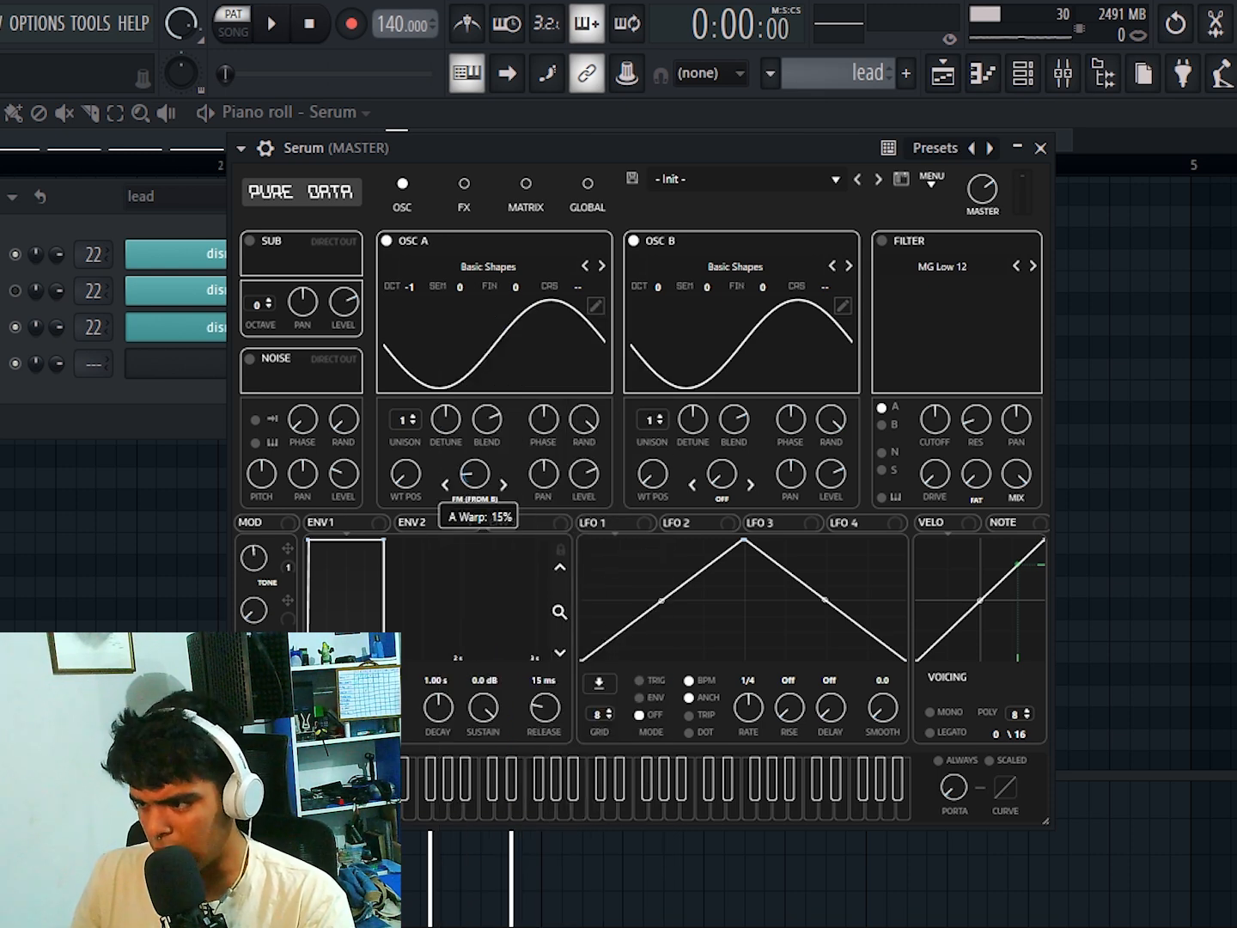
{"action": "key", "text": "space"}
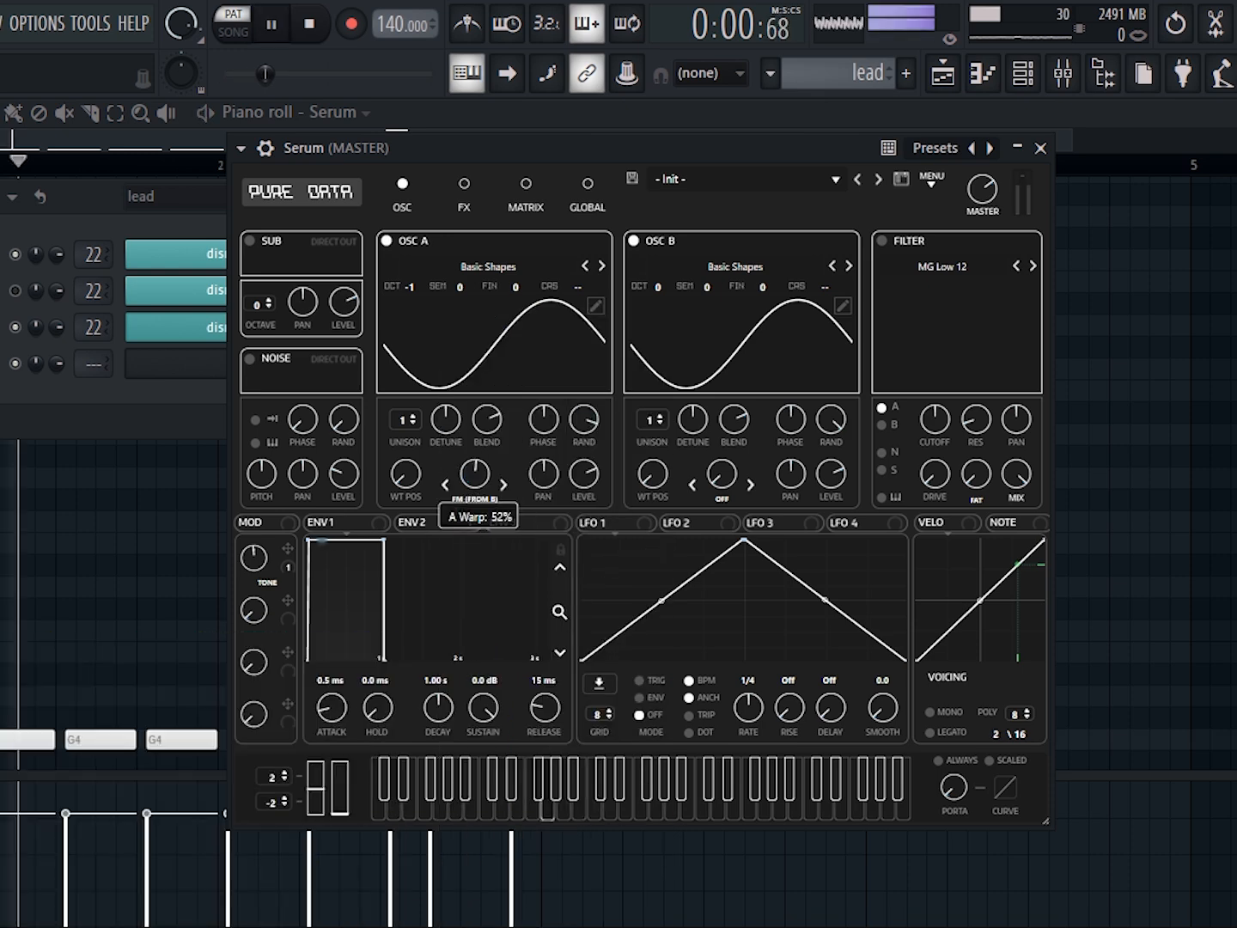
{"action": "key", "text": "space"}
Set OSC B's warp to Bend + at 100%, adjust OSC A's warp to 51% and audition the pattern.
{"action": "left_click", "coordinate": [722, 499]}
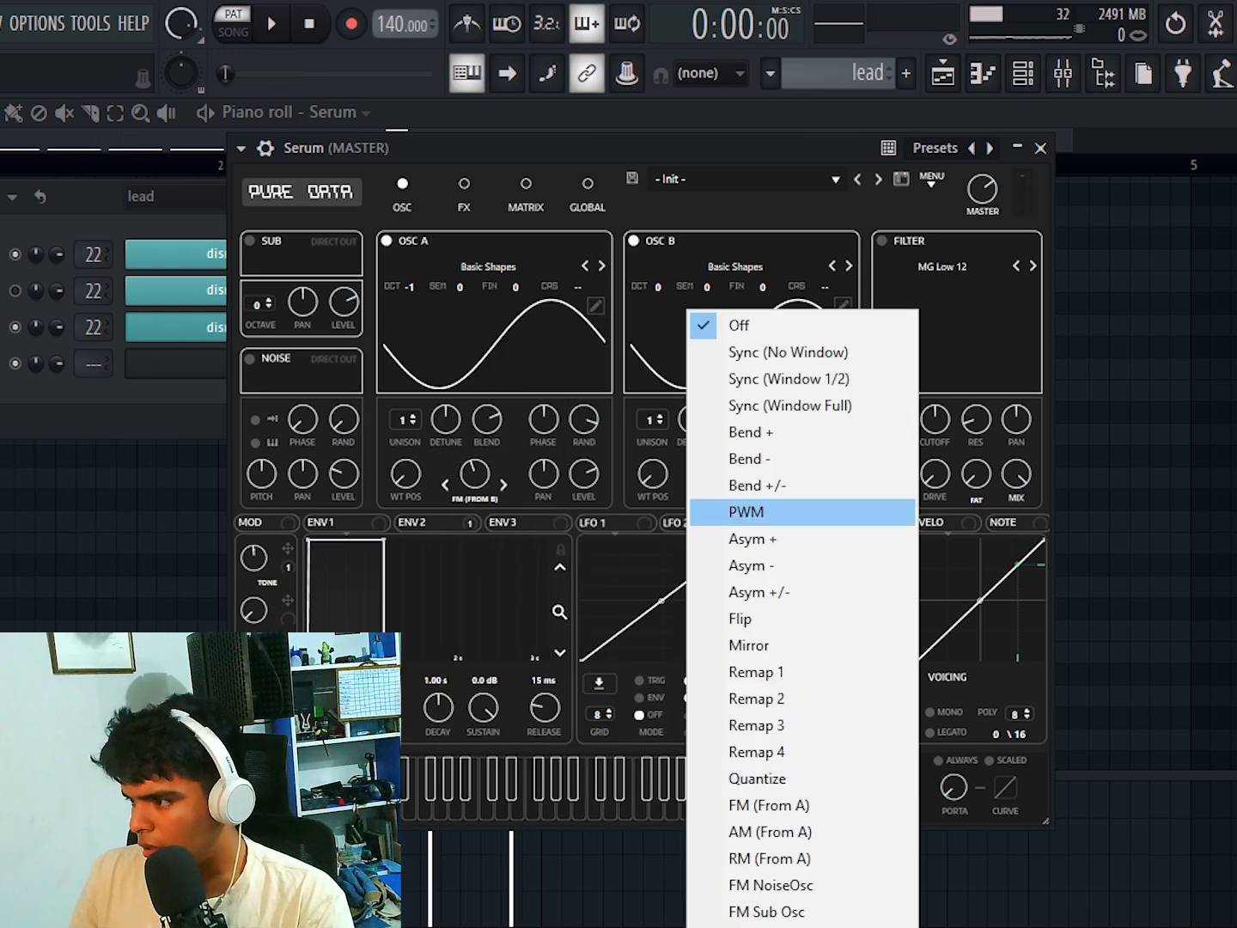
{"action": "left_click", "coordinate": [773, 432]}
{"action": "left_click_drag", "start_coordinate": [722, 474], "coordinate": [722, 429]}
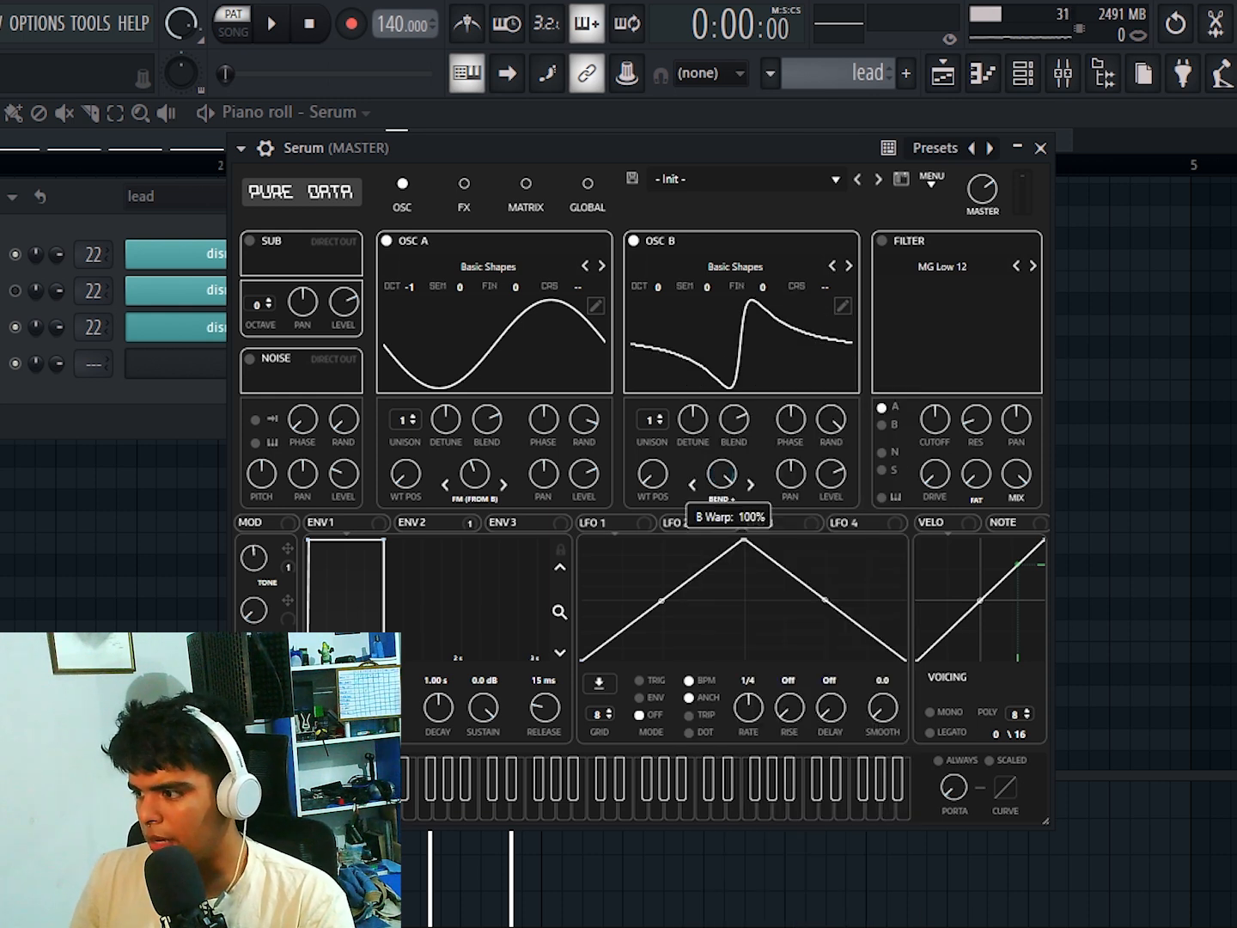
{"action": "left_click_drag", "start_coordinate": [475, 473], "coordinate": [474, 449]}
{"action": "key", "text": "space"}
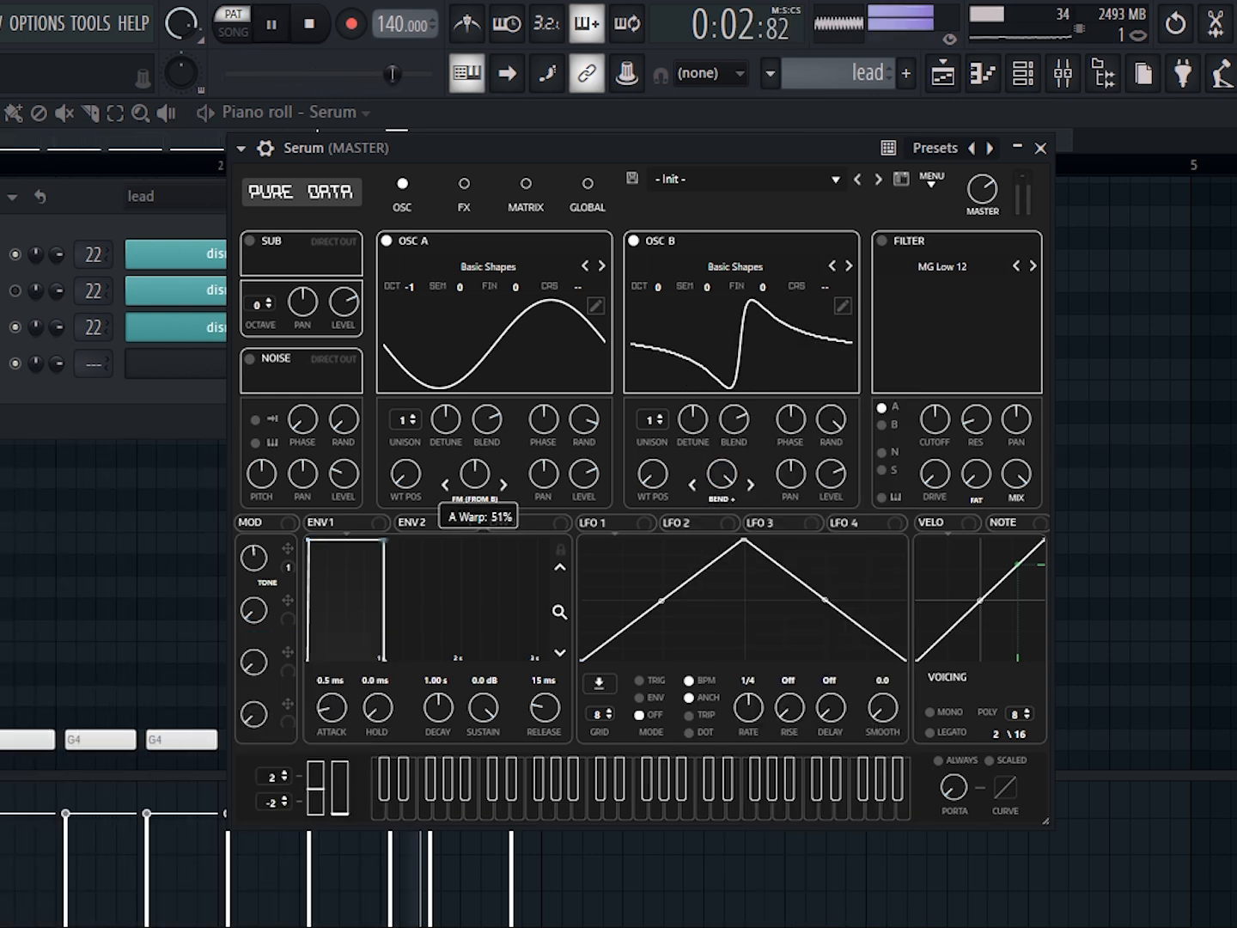
{"action": "key", "text": "space"}
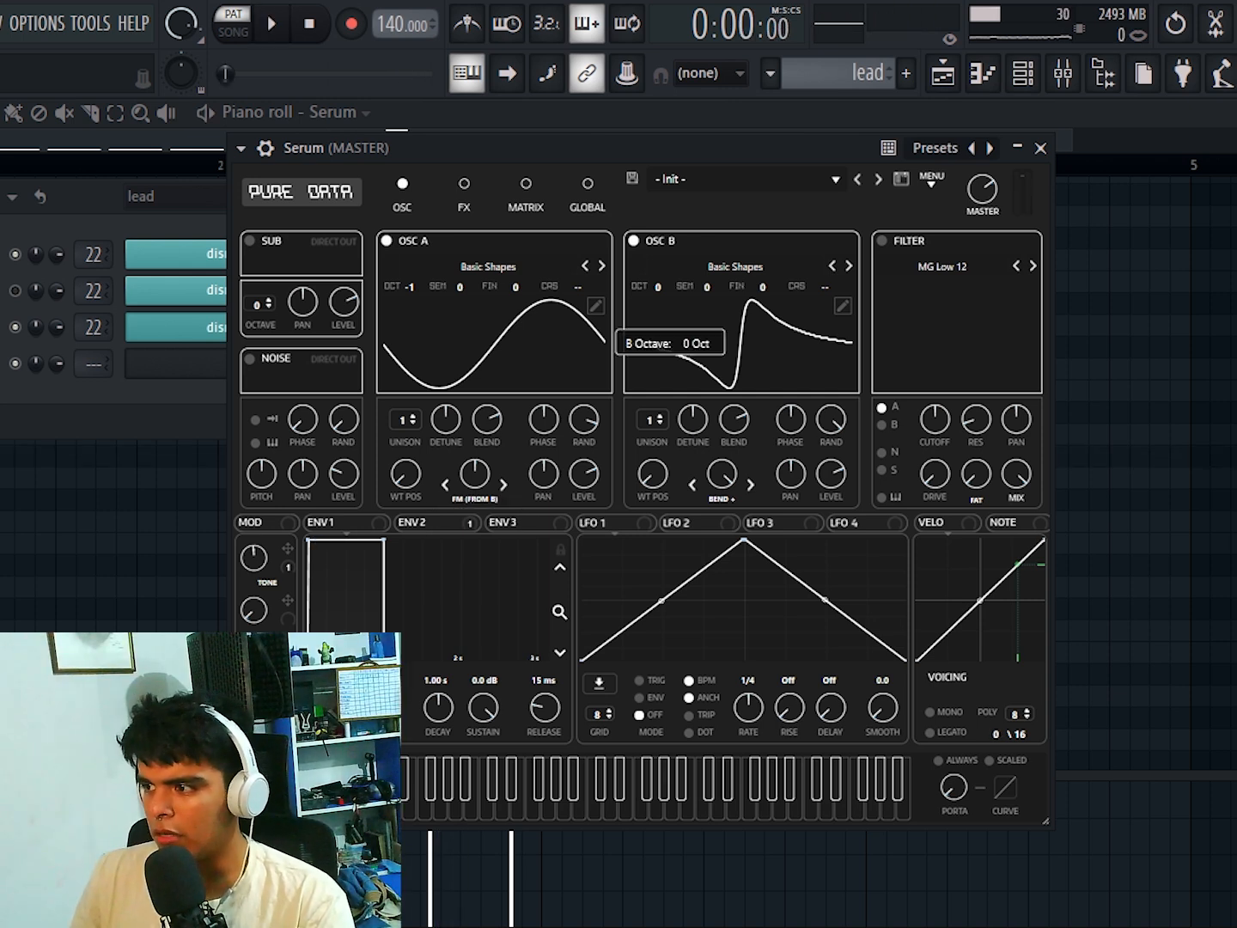
Set OSC B's octave to -1 and audition the pattern.
{"action": "left_click_drag", "start_coordinate": [658, 287], "coordinate": [658, 297]}
{"action": "key", "text": "space"}
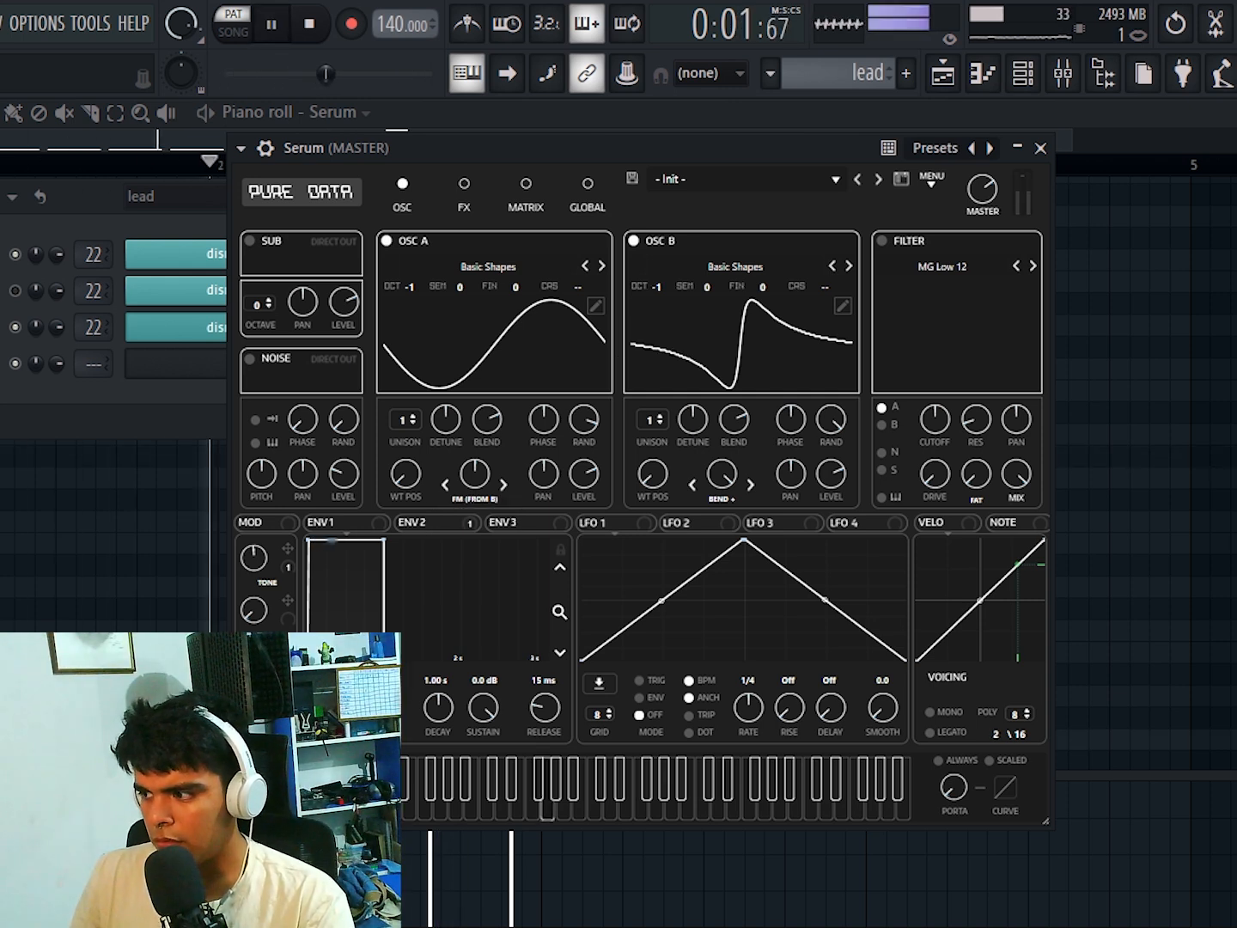
{"action": "key", "text": "space"}
Shape LFO 3 as a fast rise held at maximum and assign it to OSC B's Bend + warp.
{"action": "left_click_drag", "start_coordinate": [744, 541], "coordinate": [661, 540]}
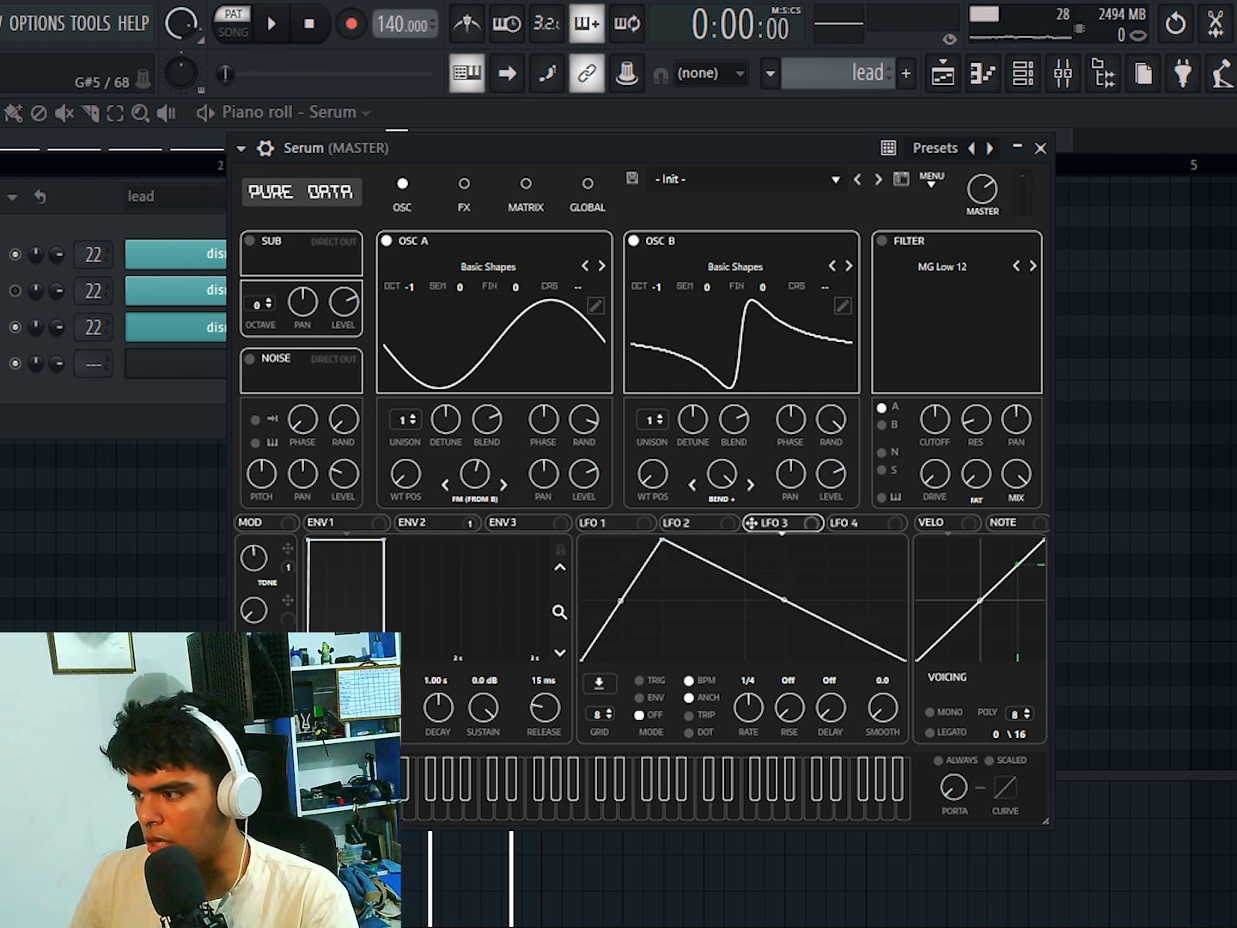
{"action": "left_click_drag", "start_coordinate": [785, 599], "coordinate": [902, 540]}
{"action": "left_click_drag", "start_coordinate": [722, 475], "coordinate": [721, 601]}
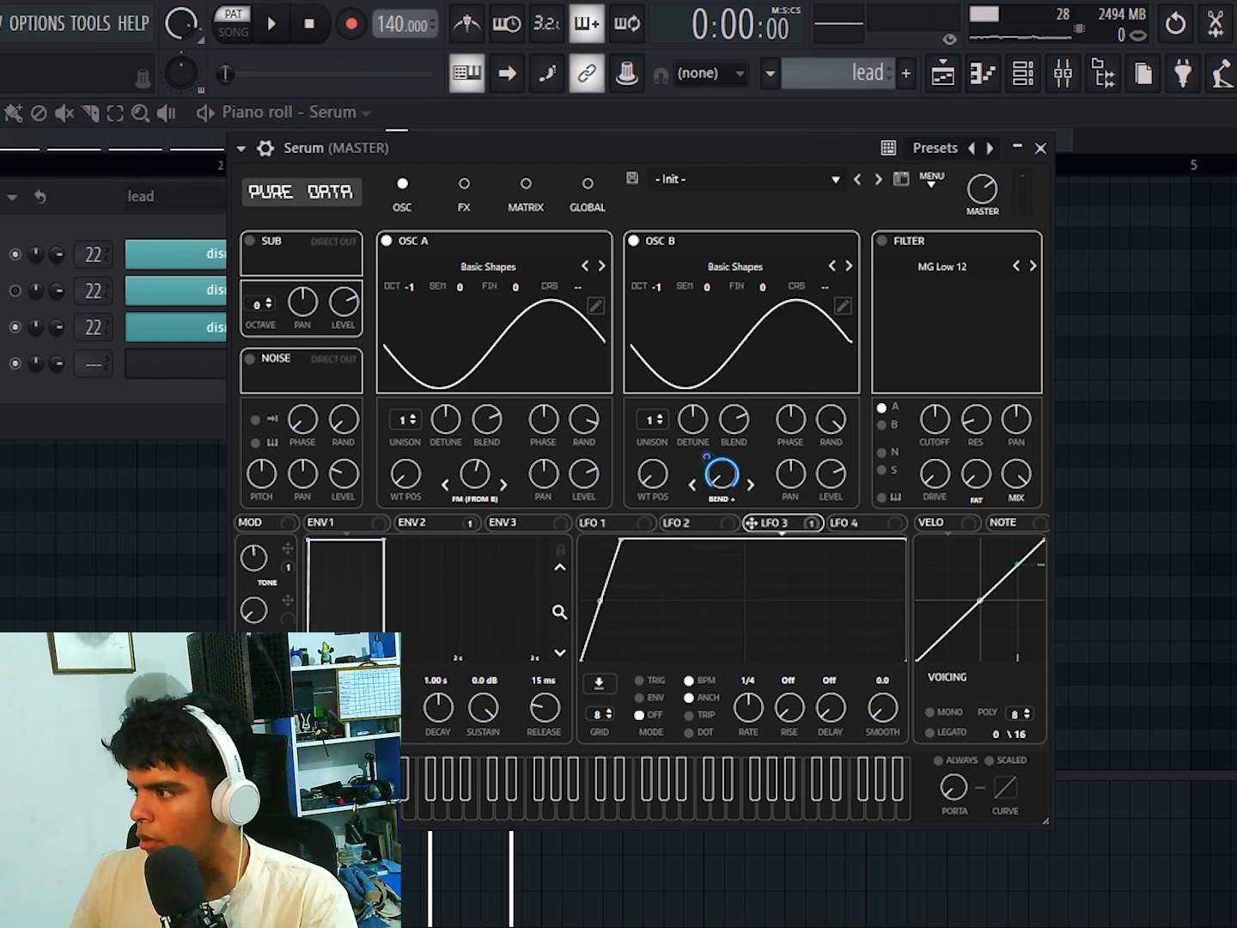
Modulate the filter cutoff with LFO 3 and set the sub oscillator's octave to -1.
{"action": "left_click_drag", "start_coordinate": [935, 419], "coordinate": [935, 532]}
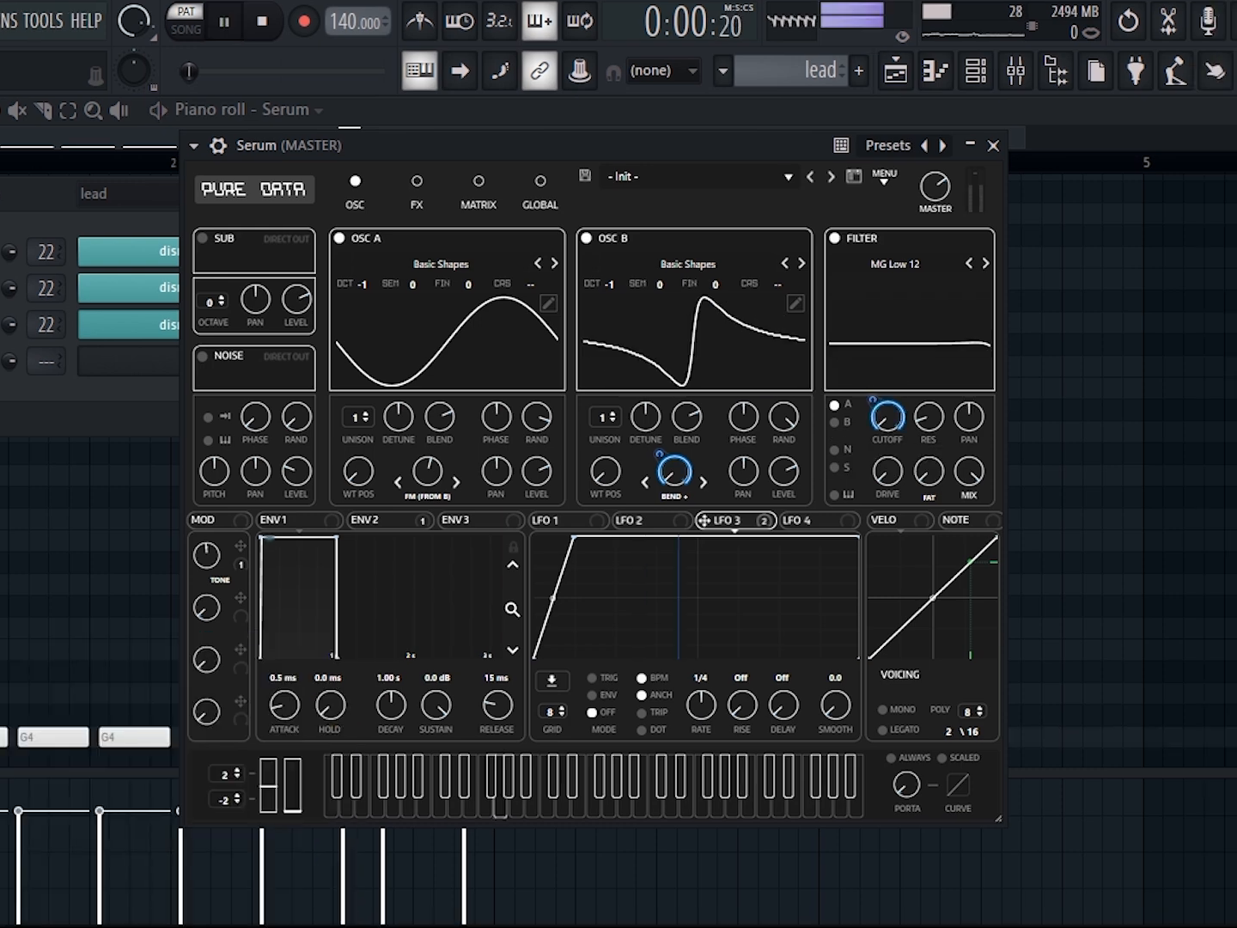
{"action": "right_click", "coordinate": [934, 419]}
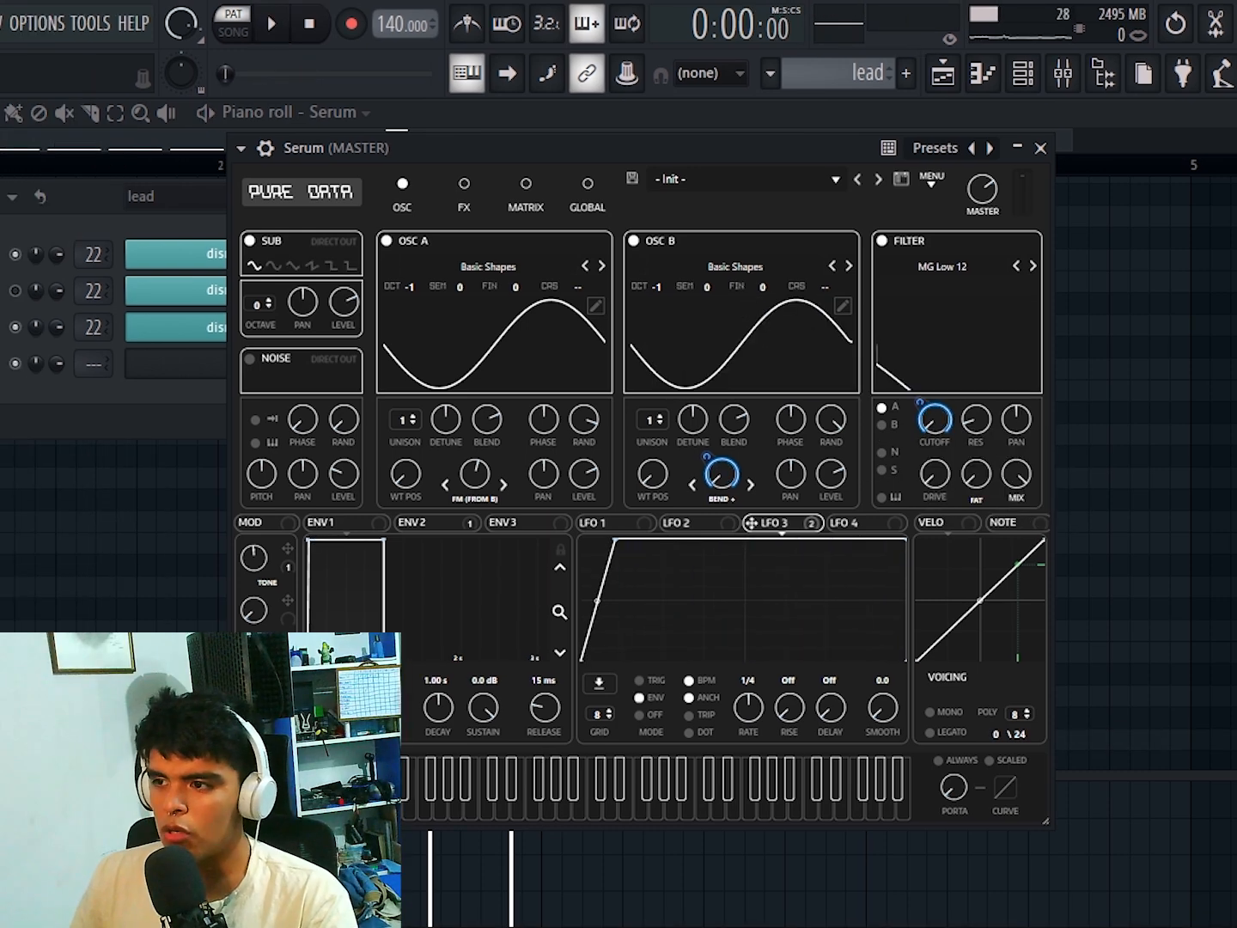
{"action": "left_click", "coordinate": [269, 307]}
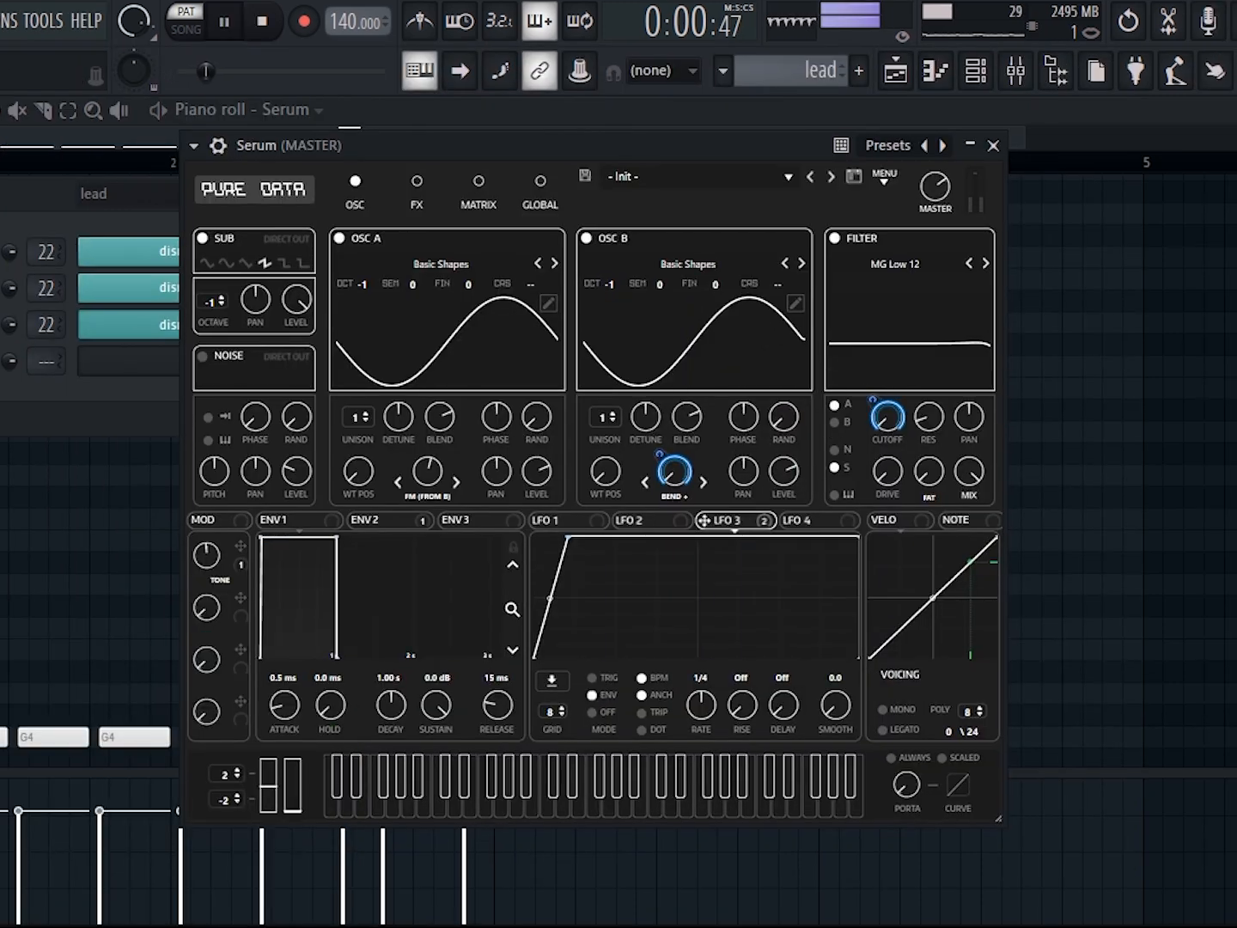
Enable the Compressor in Serum's effects rack.
{"action": "left_click", "coordinate": [463, 183]}
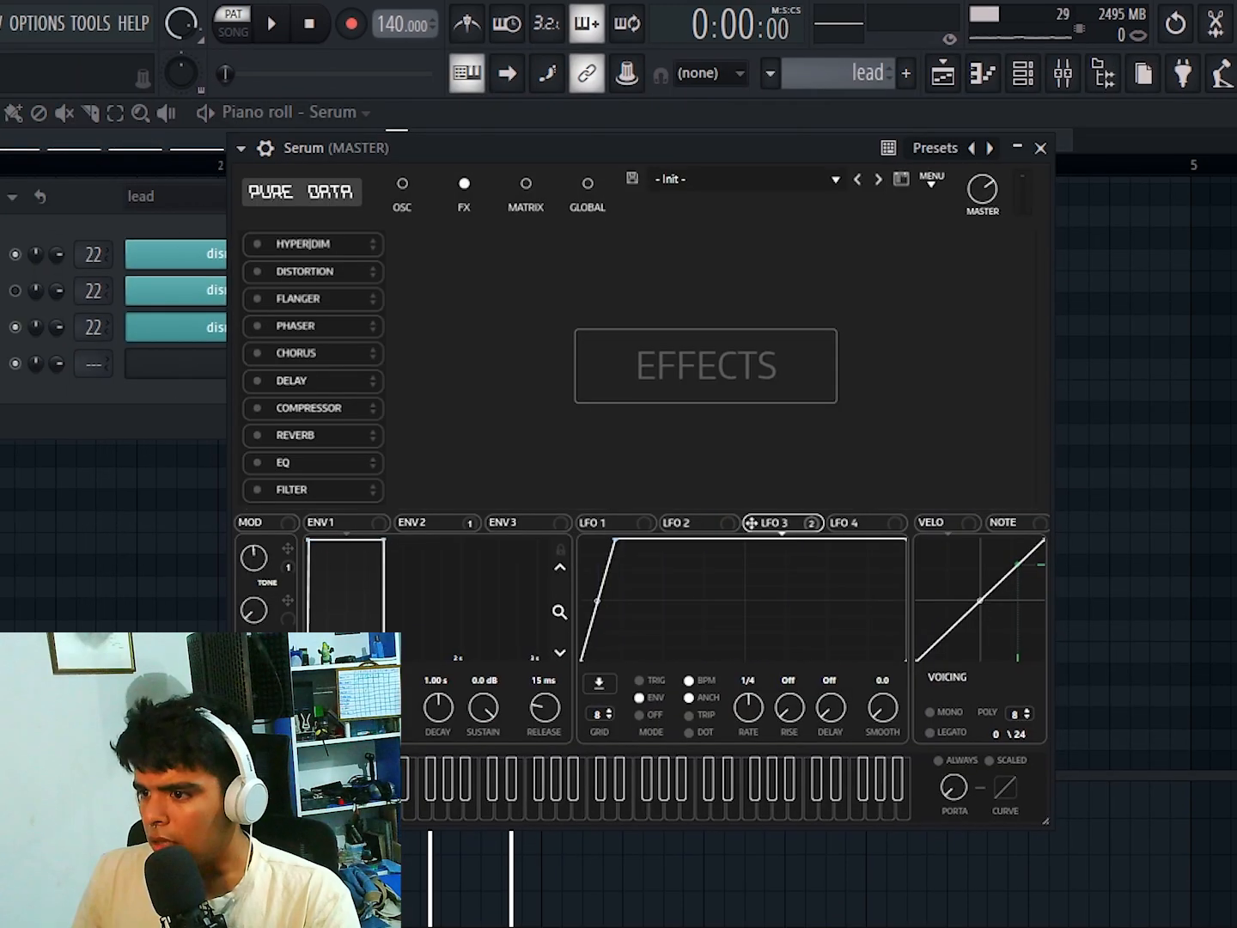
{"action": "left_click", "coordinate": [258, 408]}
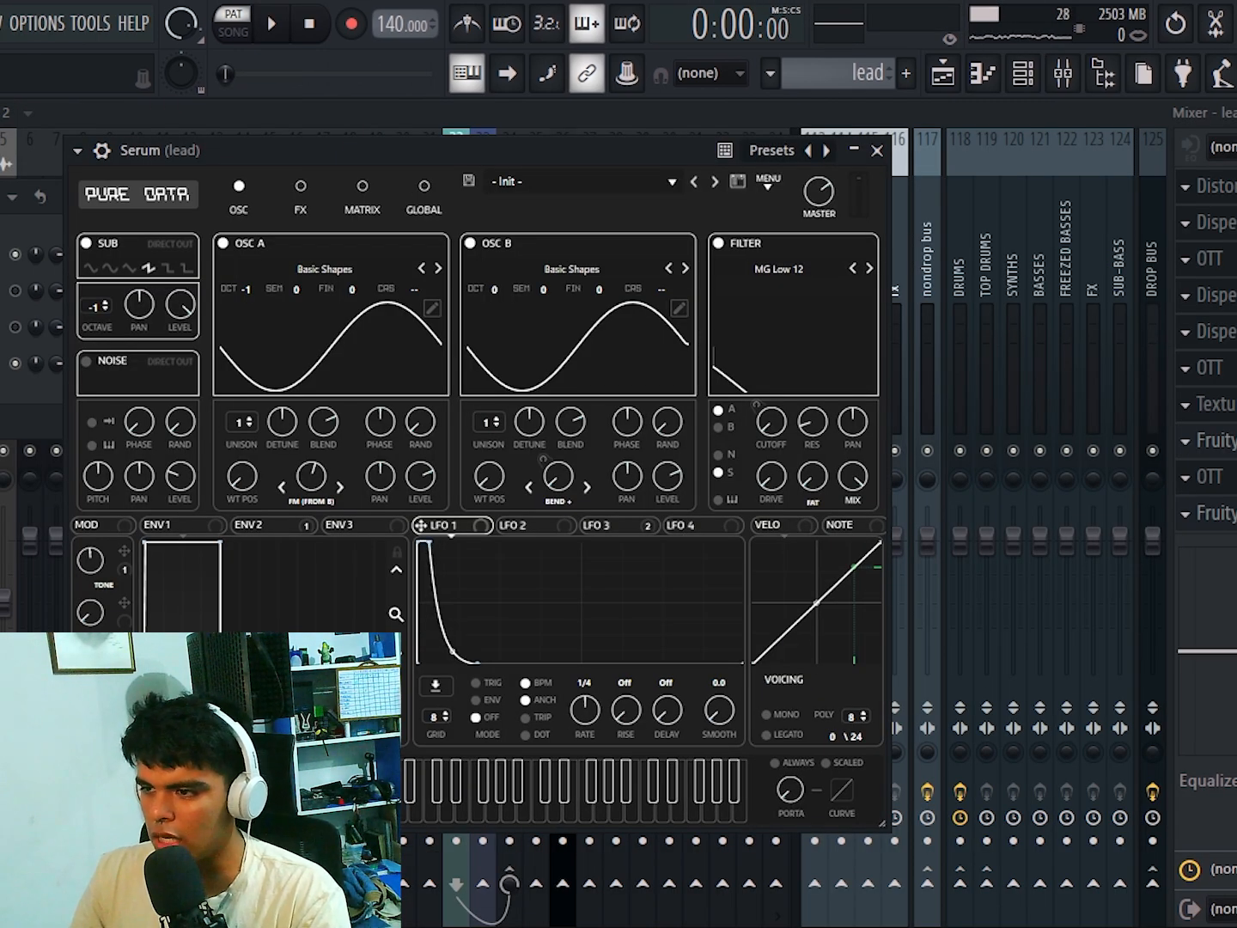
Add a modulation matrix routing from LFO 1 to the master tuning with a slight positive amount.
{"action": "left_click", "coordinate": [362, 186]}
{"action": "left_click", "coordinate": [113, 359]}
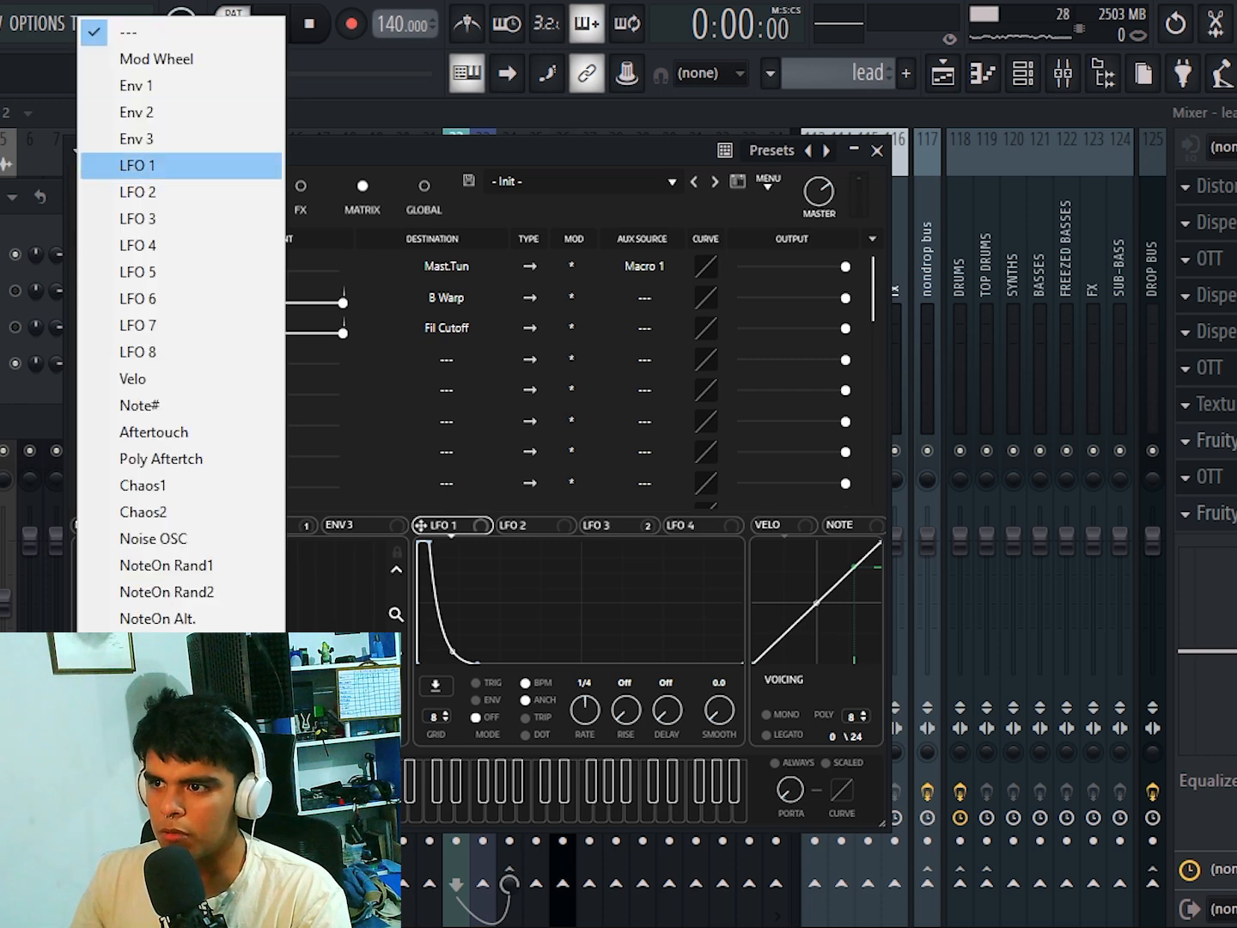
{"action": "left_click", "coordinate": [134, 139]}
{"action": "left_click", "coordinate": [446, 360]}
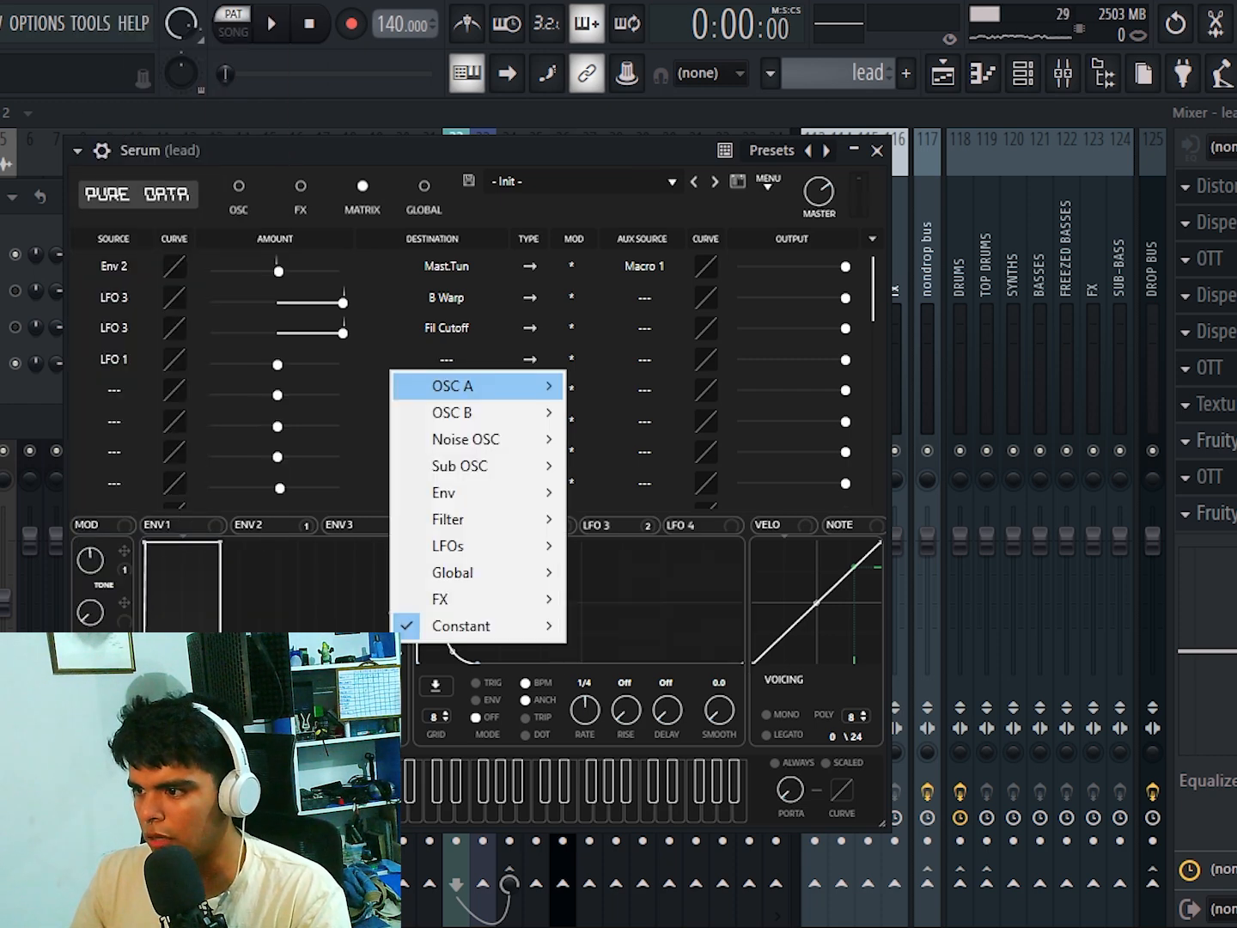
{"action": "left_click", "coordinate": [446, 361]}
{"action": "left_click", "coordinate": [447, 360]}
{"action": "mouse_move", "coordinate": [472, 573]}
{"action": "left_click", "coordinate": [630, 572]}
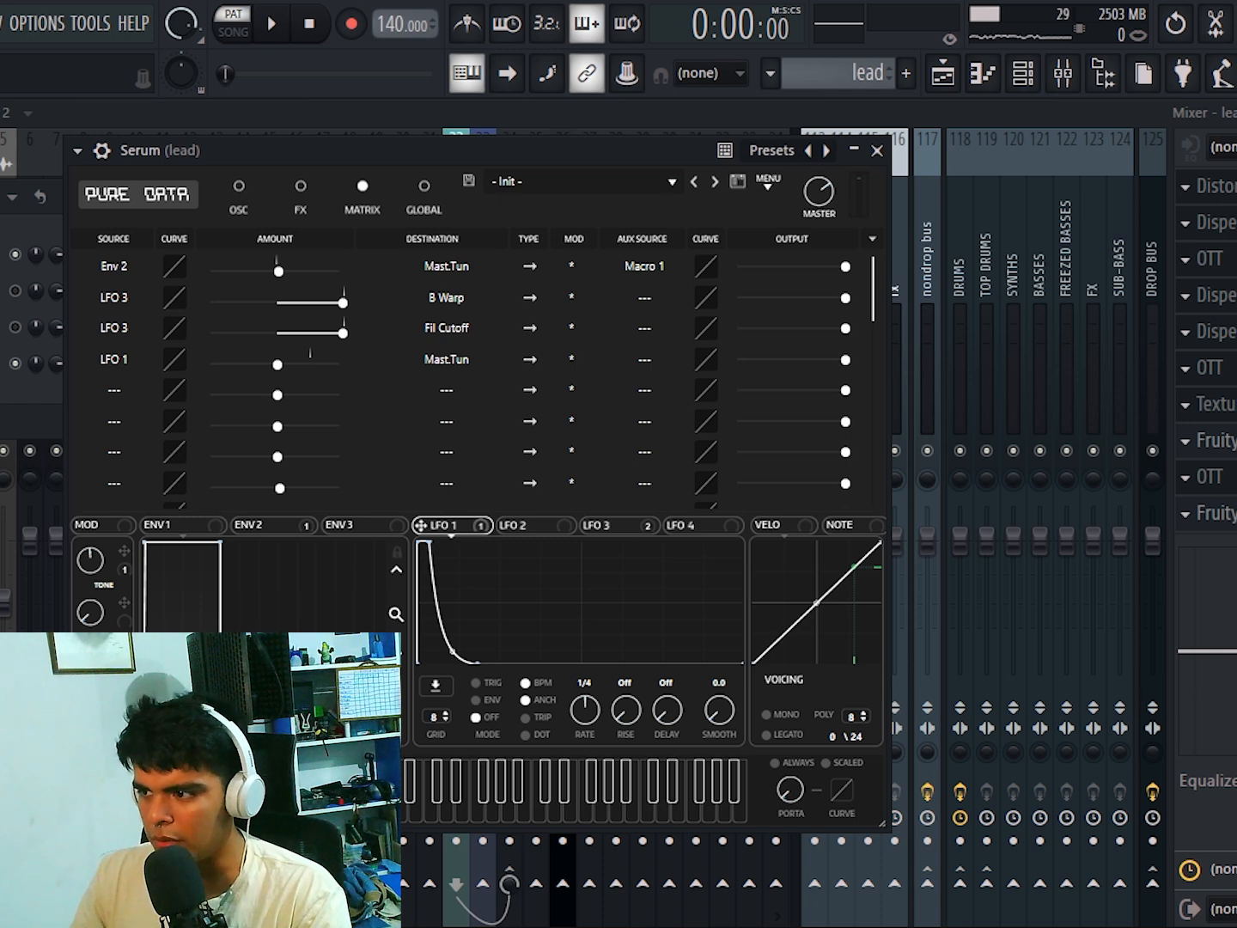
{"action": "left_click_drag", "start_coordinate": [277, 364], "coordinate": [286, 364]}
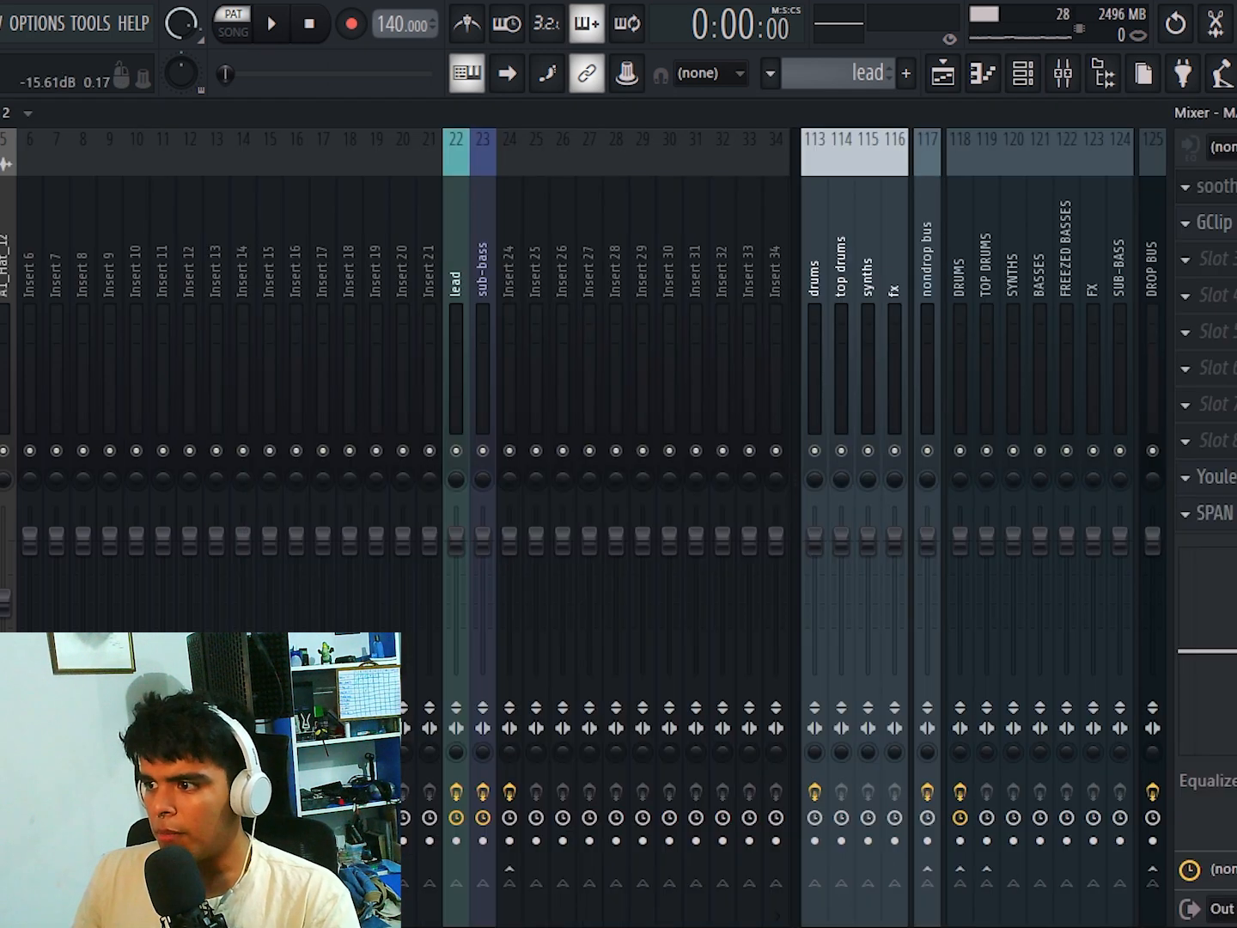
Examine the lead mixer track's Distortion, Texture and Fruity Parametric EQ 2 settings and audition the processed bass.
{"action": "left_click", "coordinate": [562, 387]}
{"action": "left_click_drag", "start_coordinate": [469, 232], "coordinate": [582, 189]}
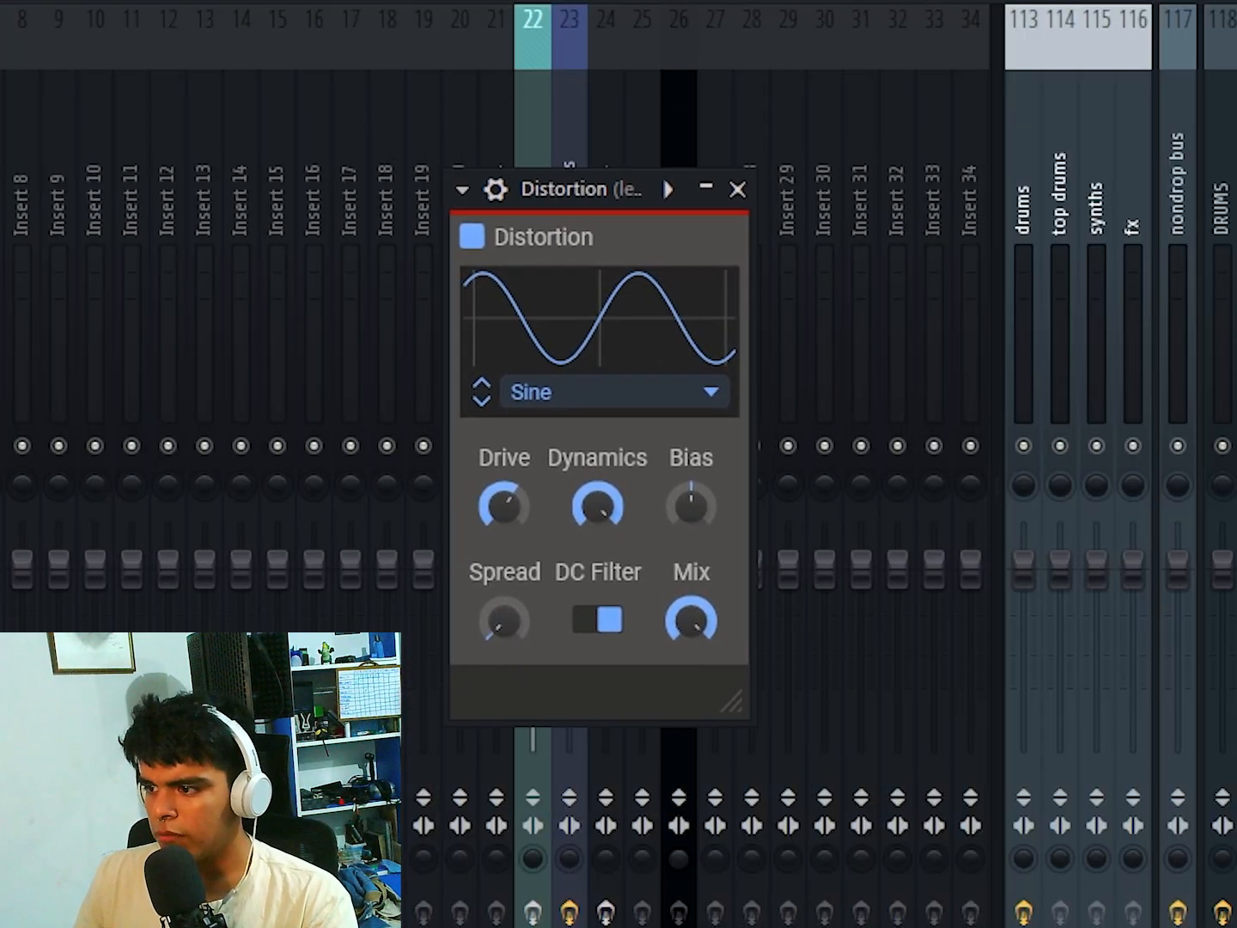
{"action": "left_click", "coordinate": [615, 392]}
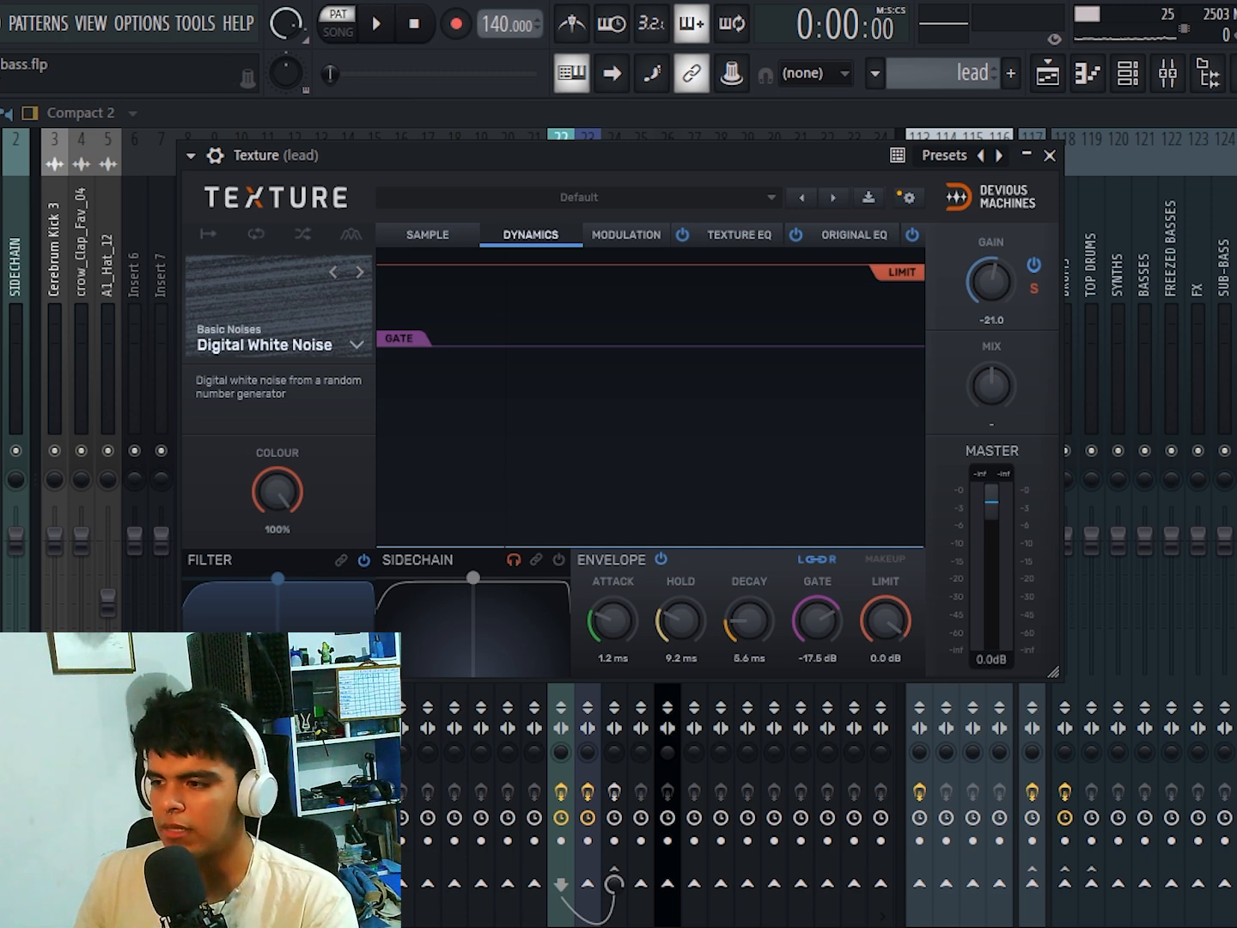
{"action": "key", "text": "space"}
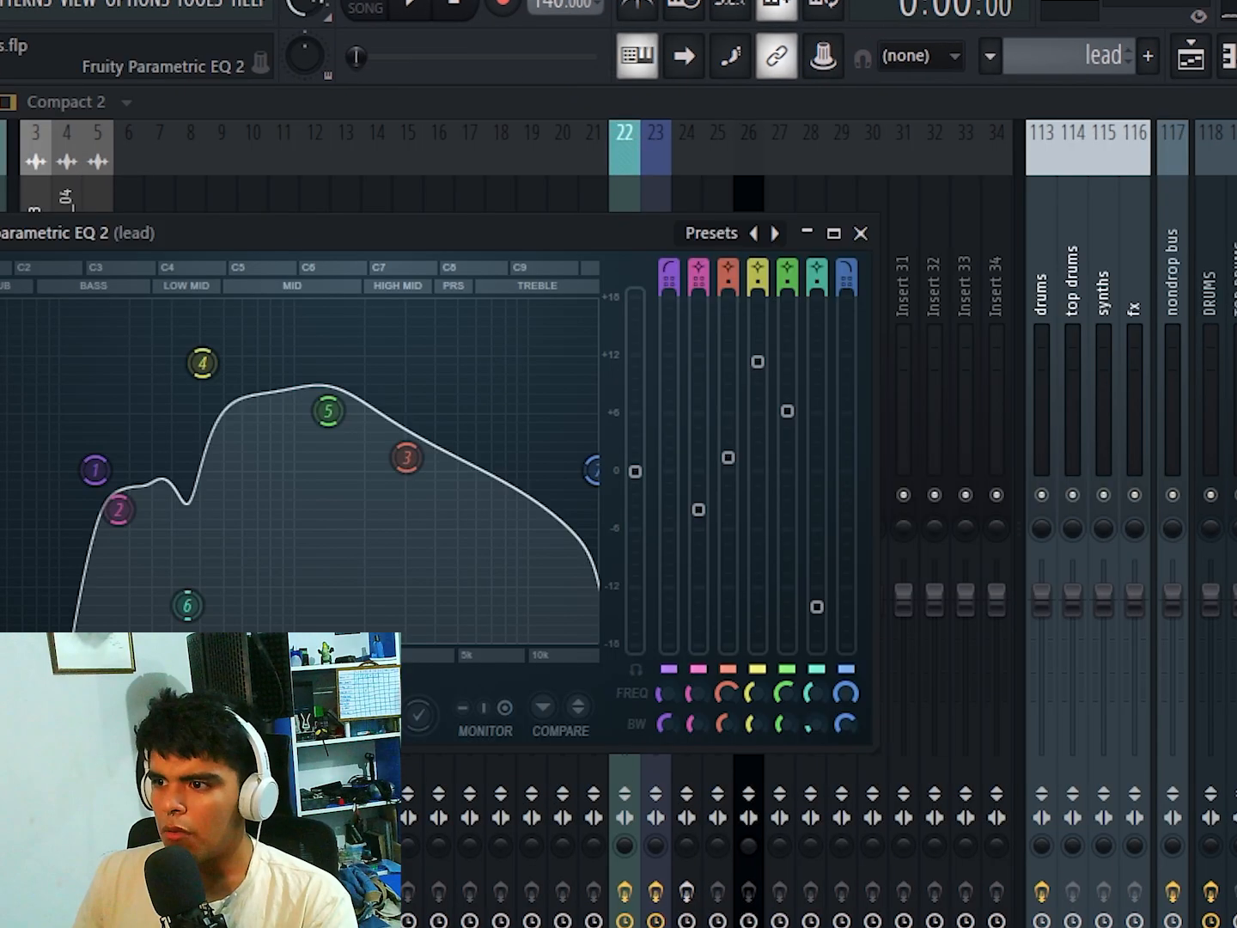
{"action": "left_click_drag", "start_coordinate": [482, 234], "coordinate": [734, 229]}
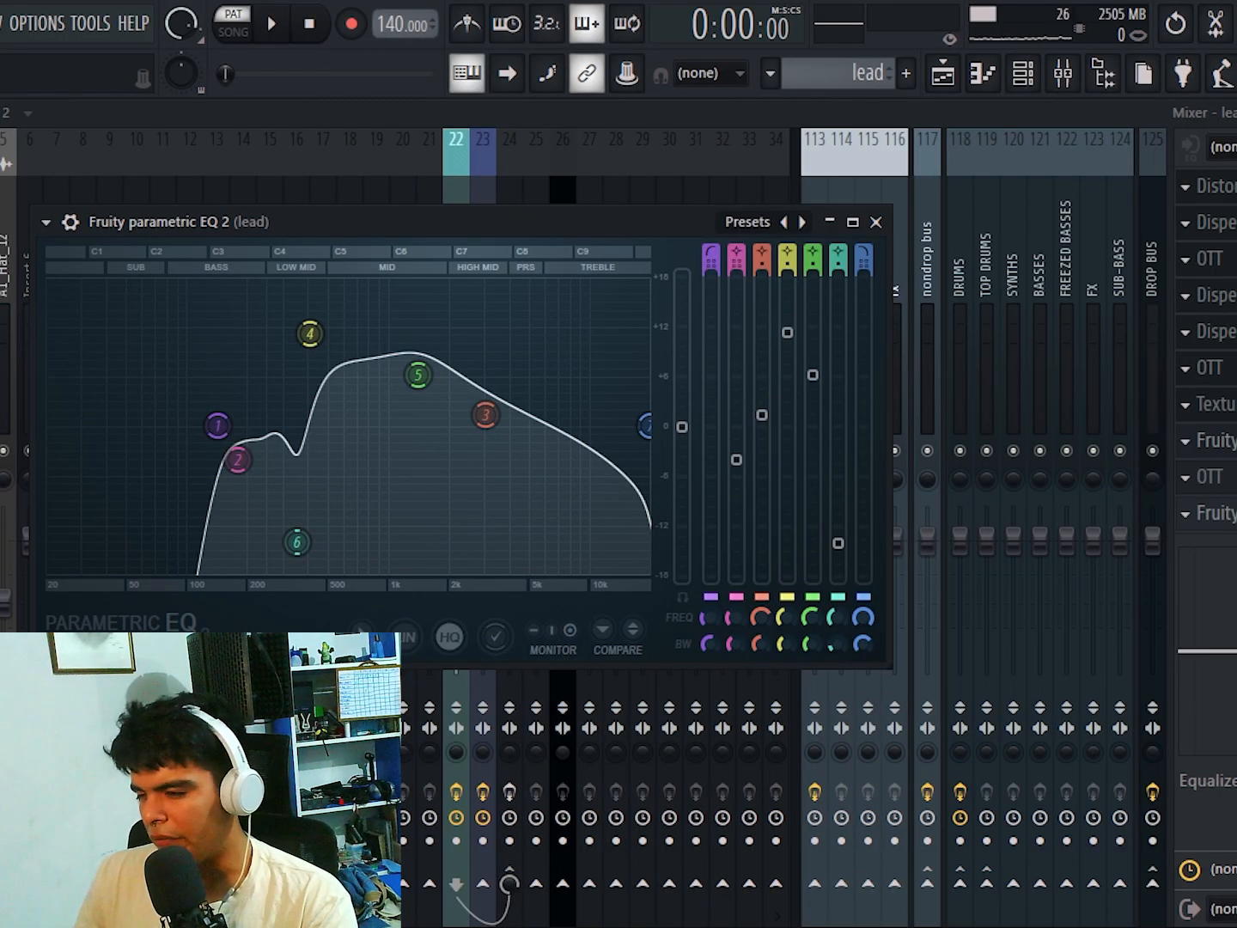
{"action": "key", "text": "space"}
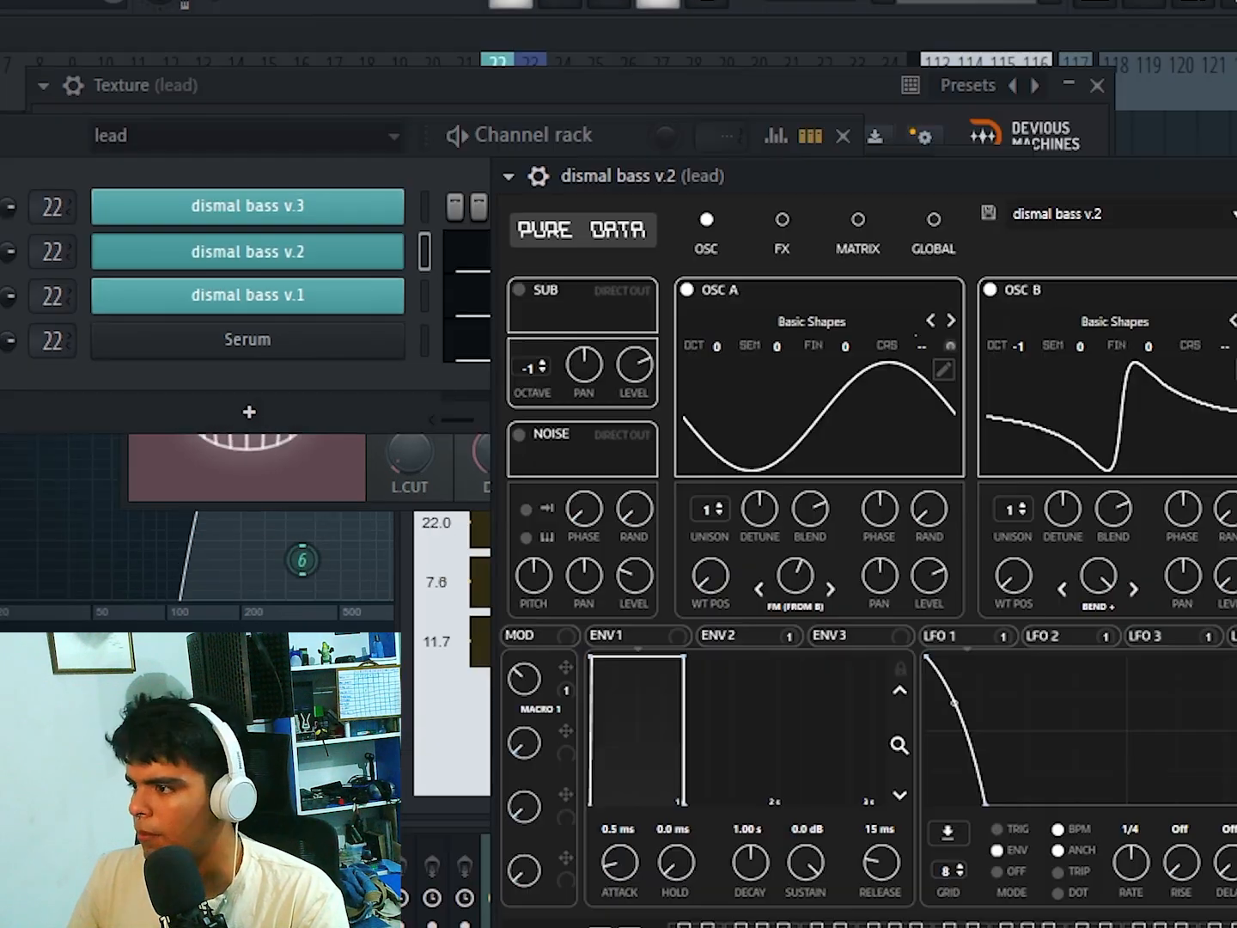
Move the dismal bass v.2 window aside, switch playback to song mode and audition the arrangement from bar 9.
{"action": "left_click_drag", "start_coordinate": [825, 176], "coordinate": [407, 83]}
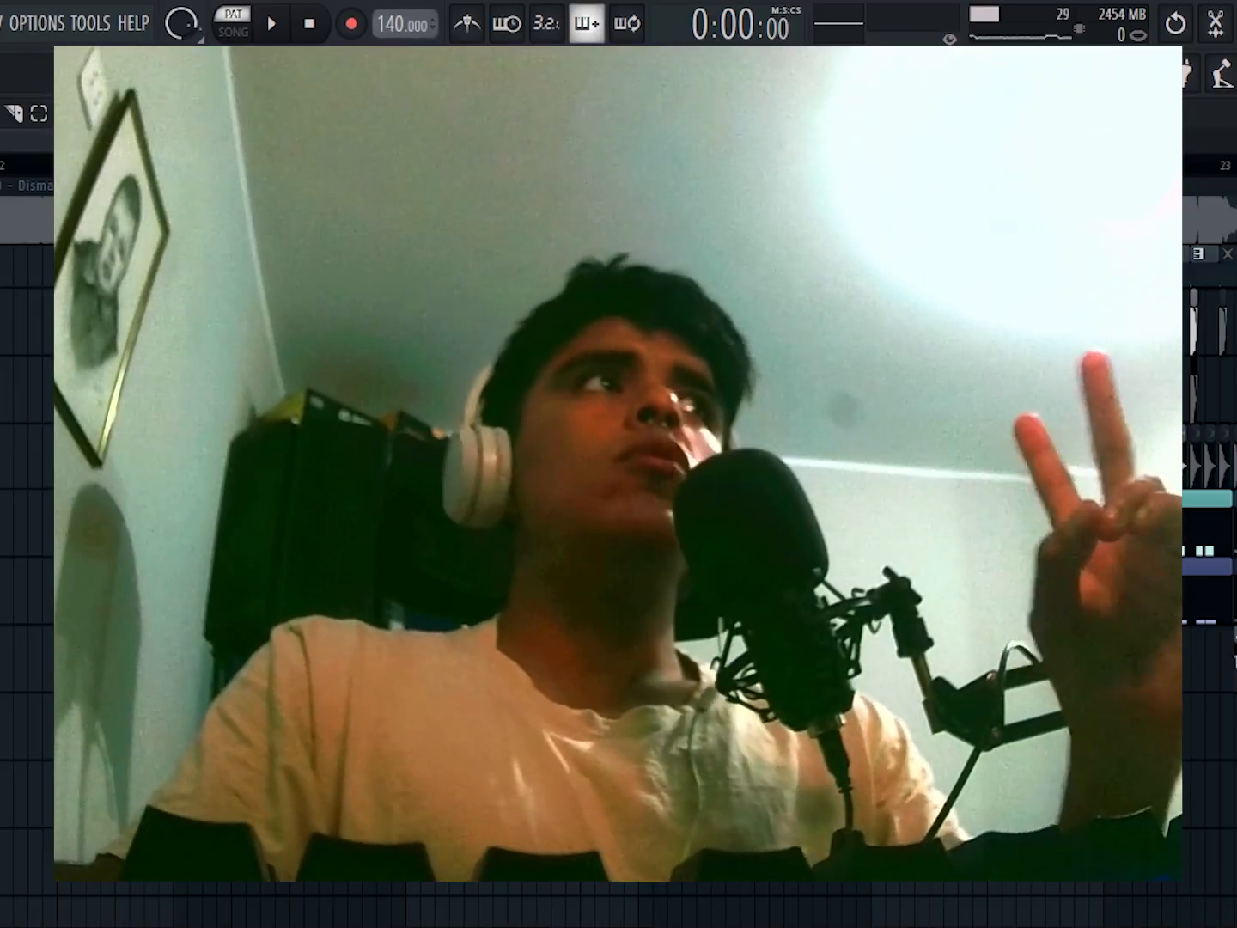
{"action": "key", "text": "l"}
{"action": "key", "text": "space"}
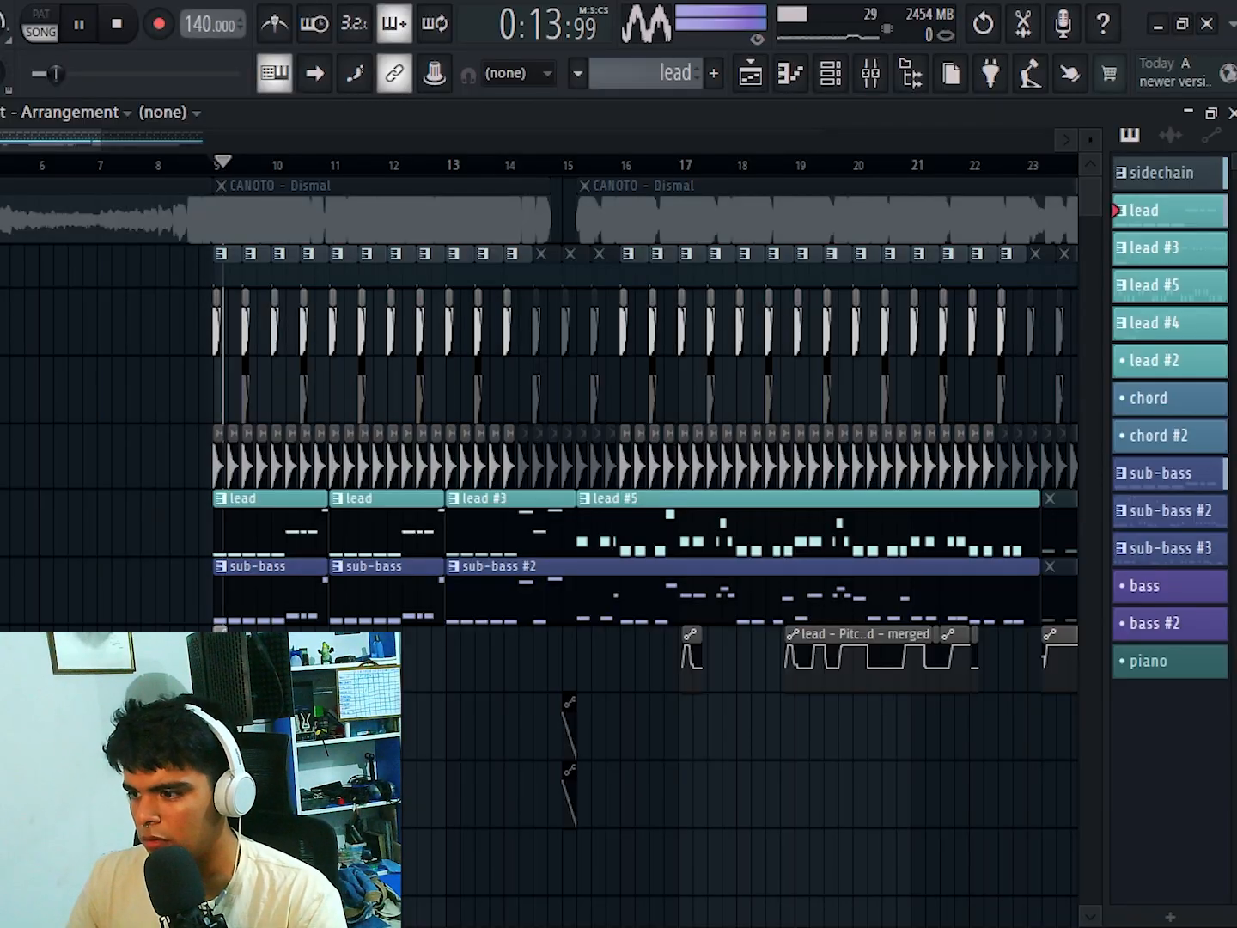
{"action": "key", "text": "space"}
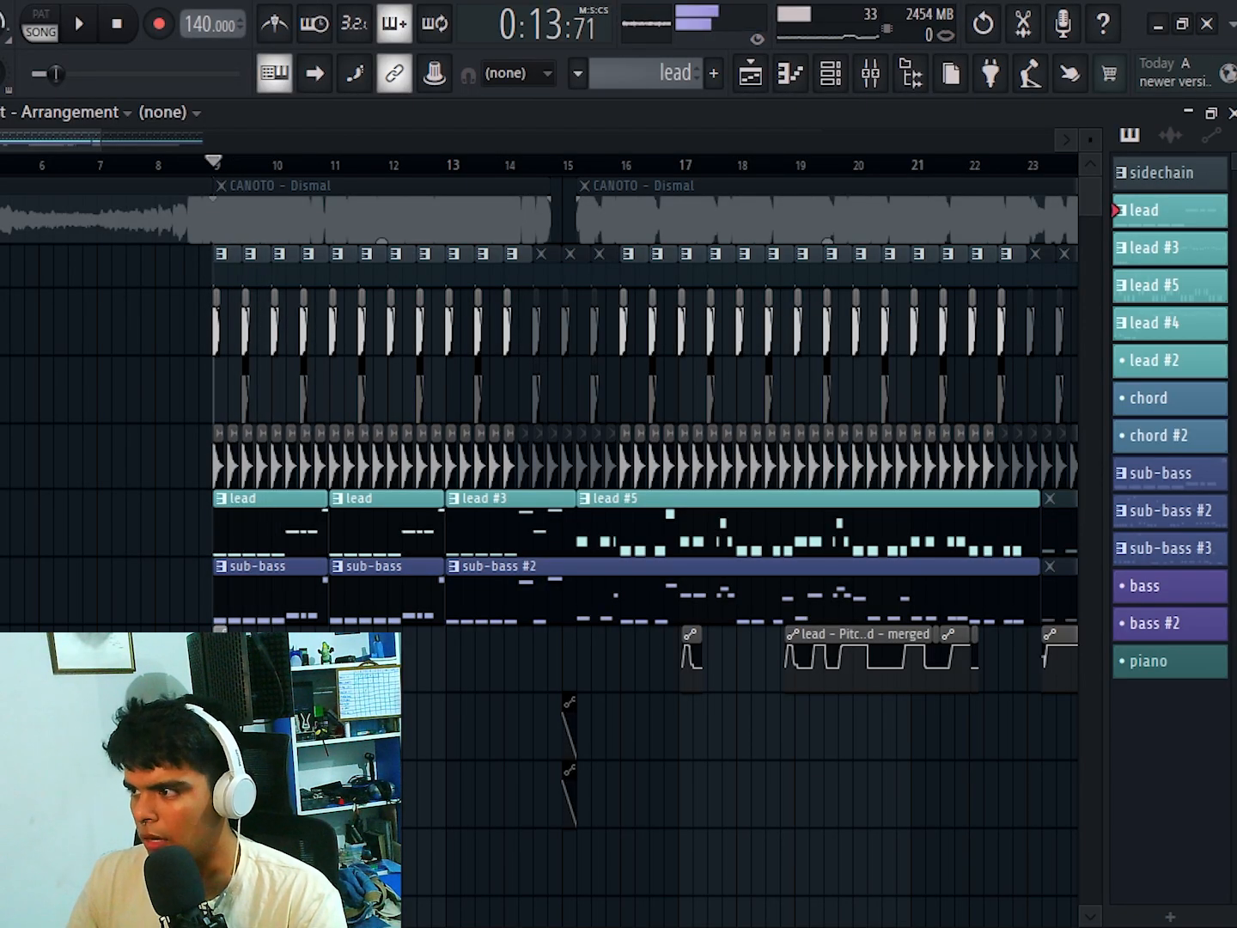
Play the arrangement from the start of the lead #5 clip in the playlist.
{"action": "left_click", "coordinate": [584, 187]}
{"action": "left_click", "coordinate": [576, 165]}
{"action": "scroll", "coordinate": [592, 165], "scroll_direction": "up", "scroll_amount": 3}
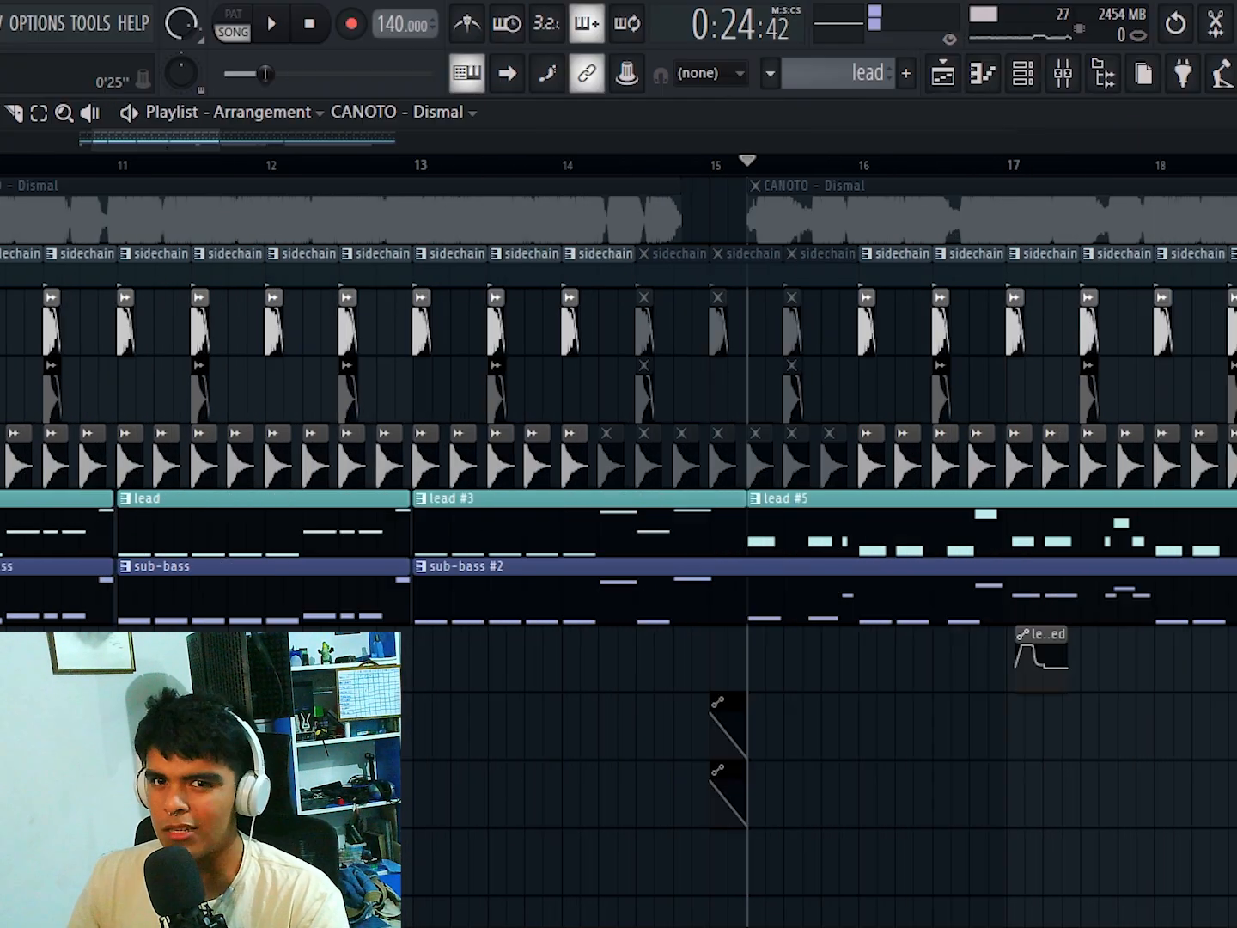
{"action": "key", "text": "space"}
{"action": "scroll", "coordinate": [601, 166], "scroll_direction": "down", "scroll_amount": 3}
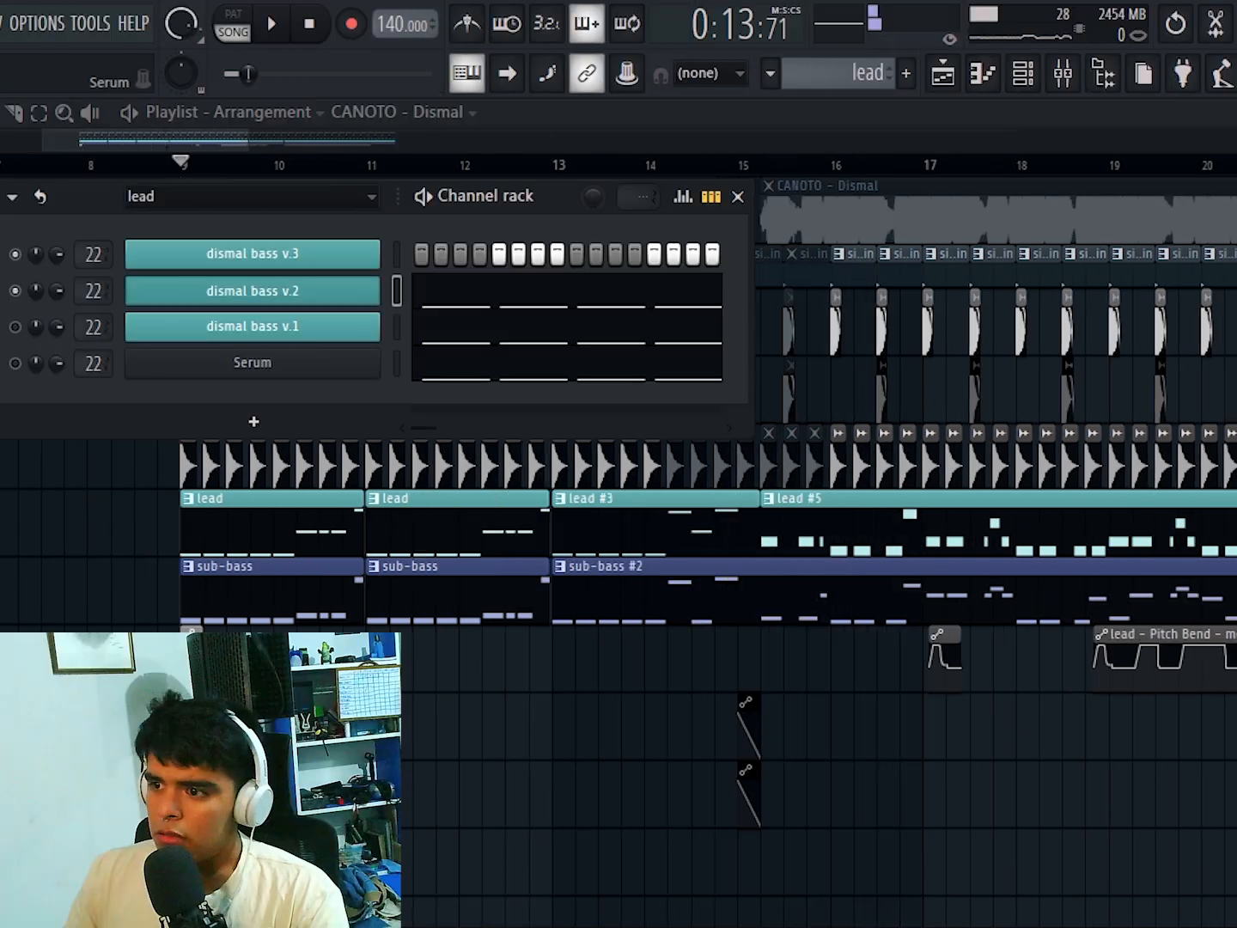
Open the dismal bass v.2 channel to view its effects, and bring the channel rack up over the mixer.
{"action": "left_click", "coordinate": [252, 291]}
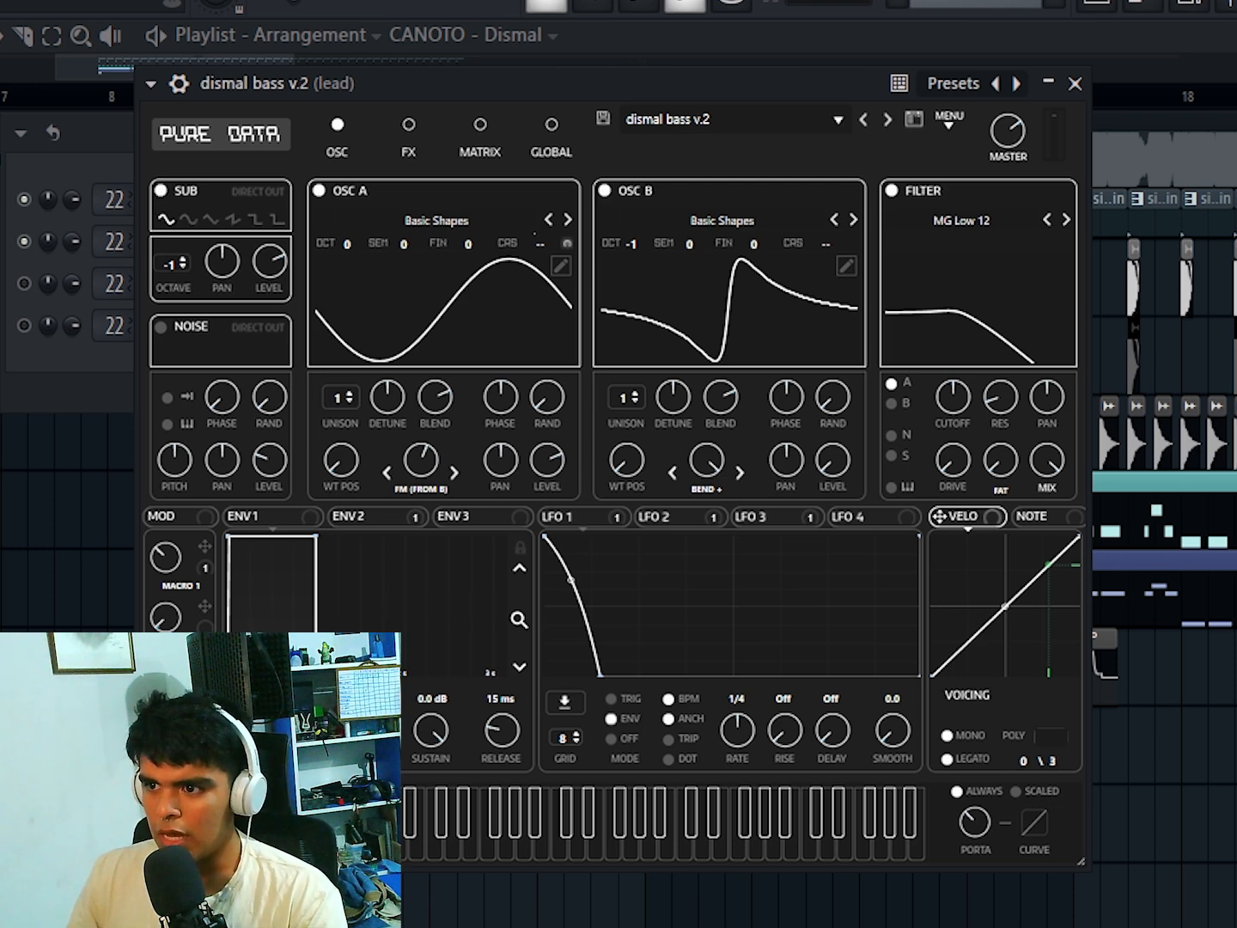
{"action": "left_click", "coordinate": [409, 126]}
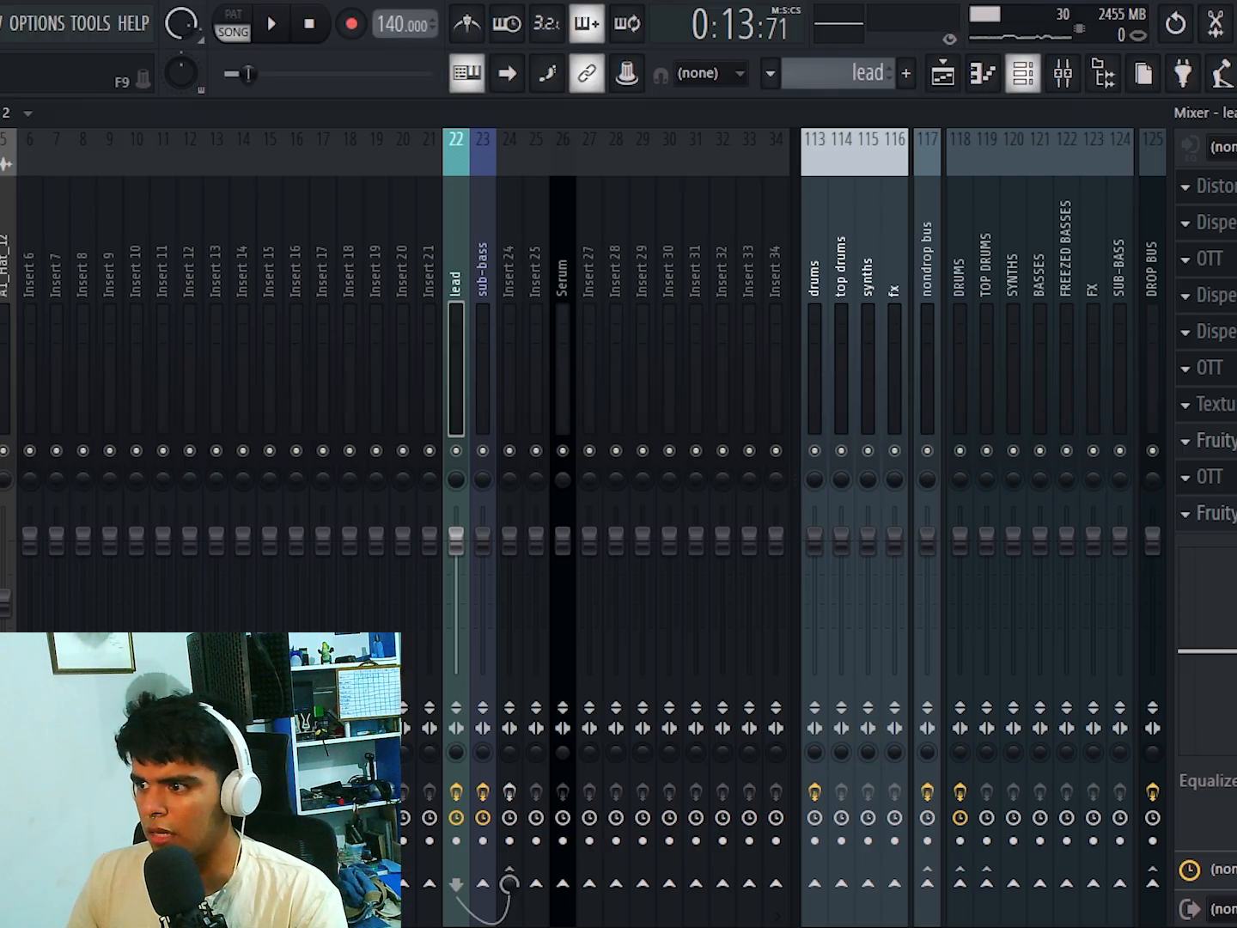
{"action": "left_click", "coordinate": [1022, 74]}
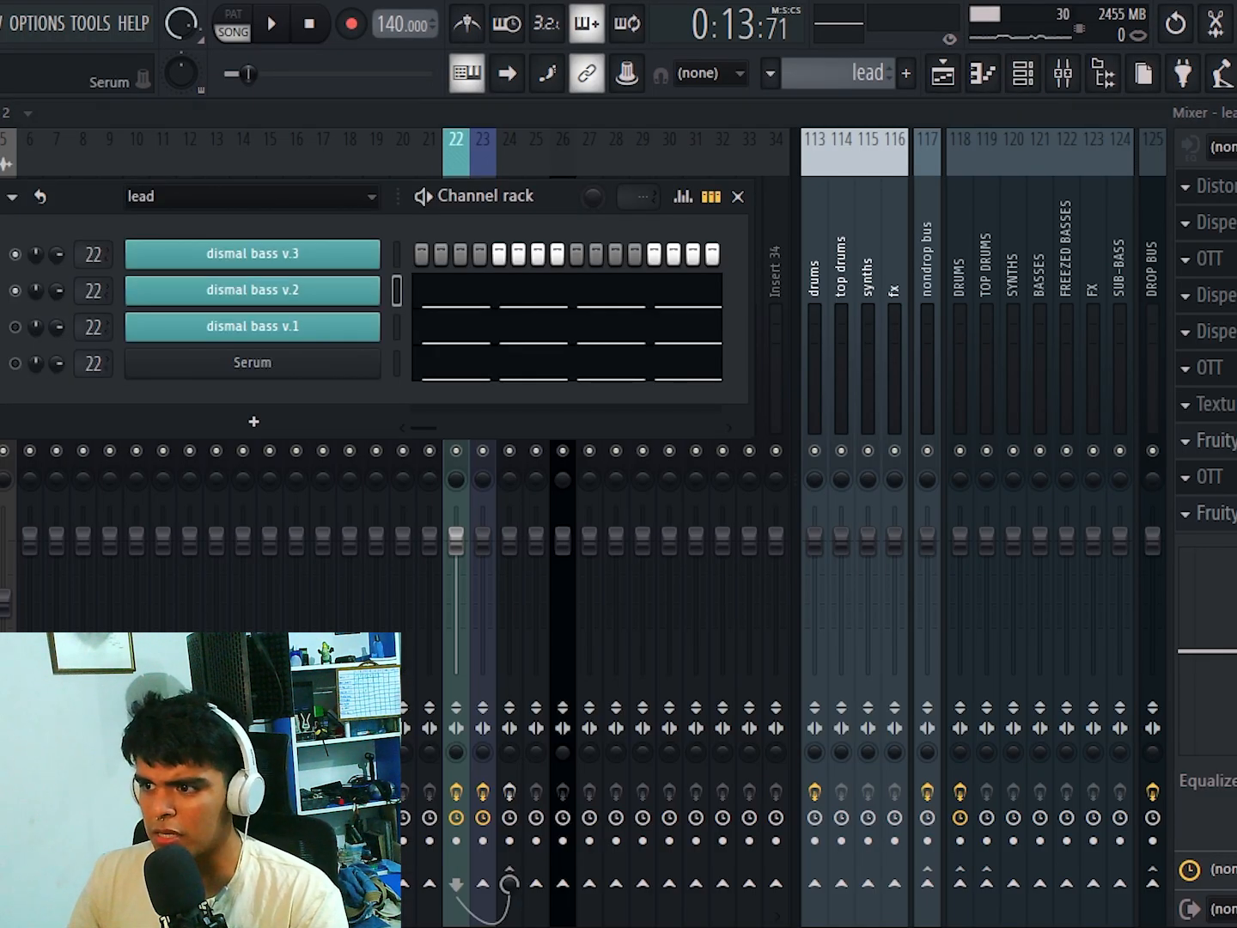
Compare the dismal bass v.2 patch in song playback with its MG Low 12 filter bypassed and re-enabled.
{"action": "left_click", "coordinate": [252, 290]}
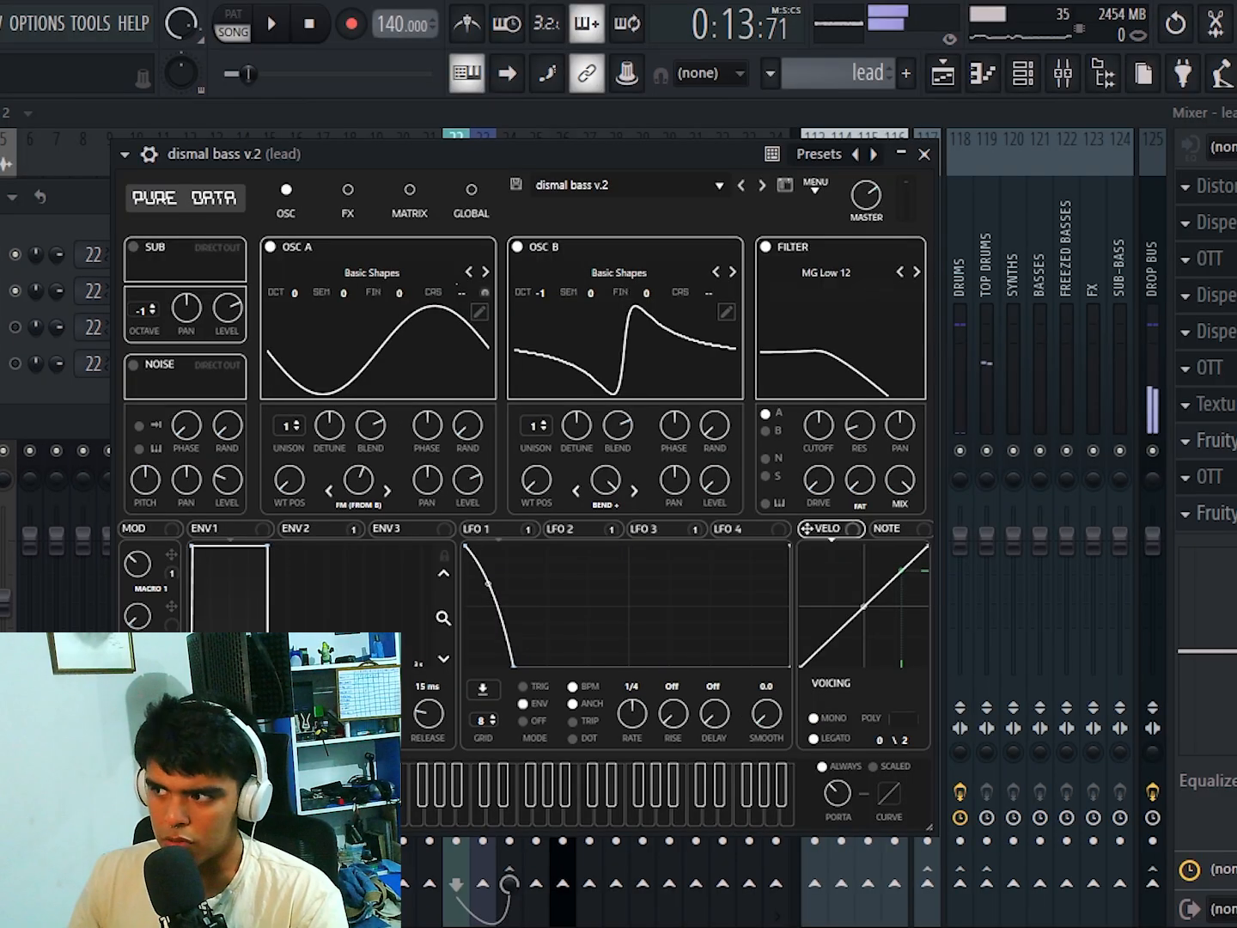
{"action": "left_click", "coordinate": [765, 246]}
{"action": "key", "text": "space"}
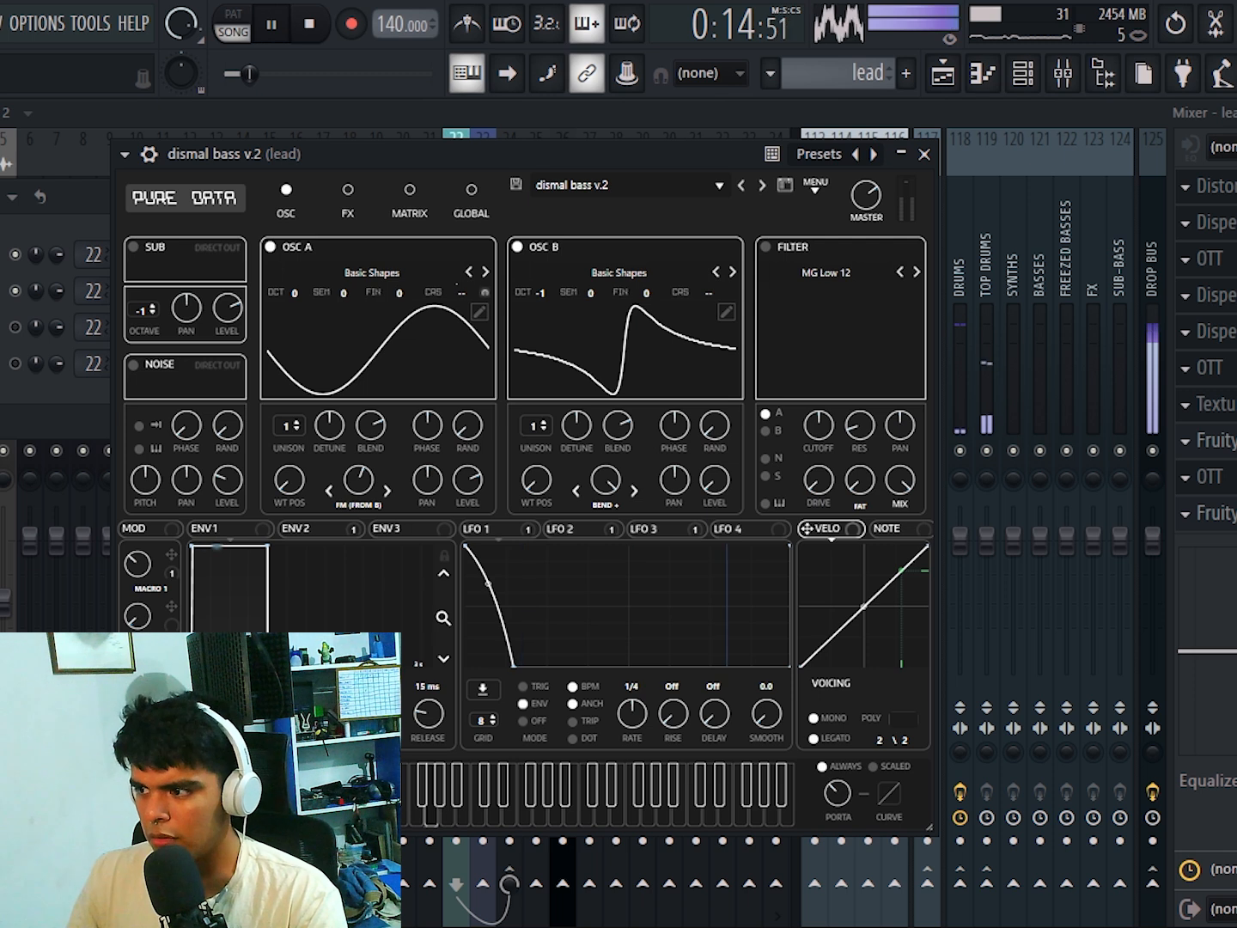
{"action": "key", "text": "space"}
{"action": "left_click", "coordinate": [766, 247]}
{"action": "key", "text": "space"}
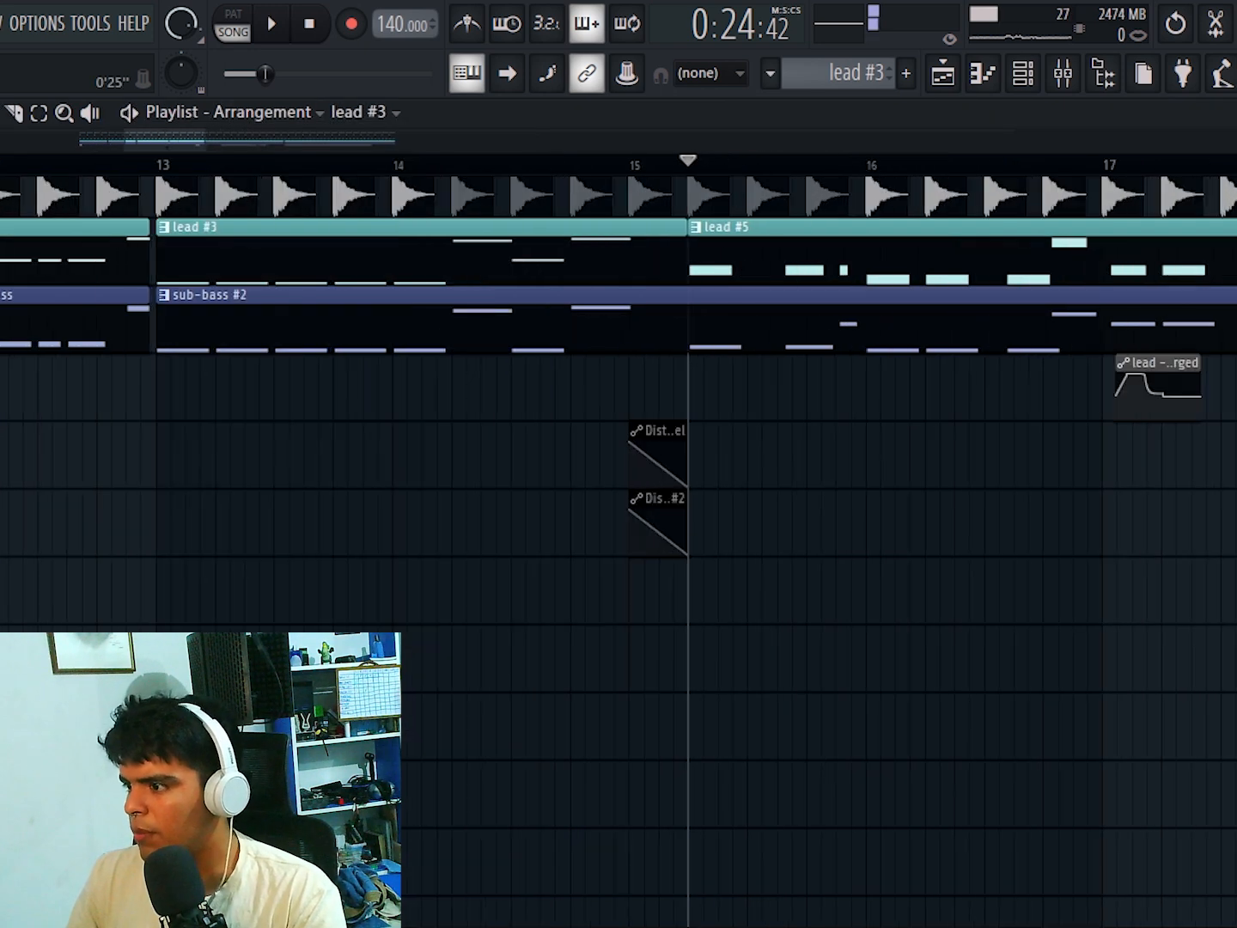
Mark the range from bar 15 to the start of lead #5 and inspect its Distortion and Disperser mix-level automation clips.
{"action": "left_click_drag", "start_coordinate": [630, 164], "coordinate": [688, 164]}
{"action": "scroll", "coordinate": [688, 165], "scroll_direction": "up", "scroll_amount": 6}
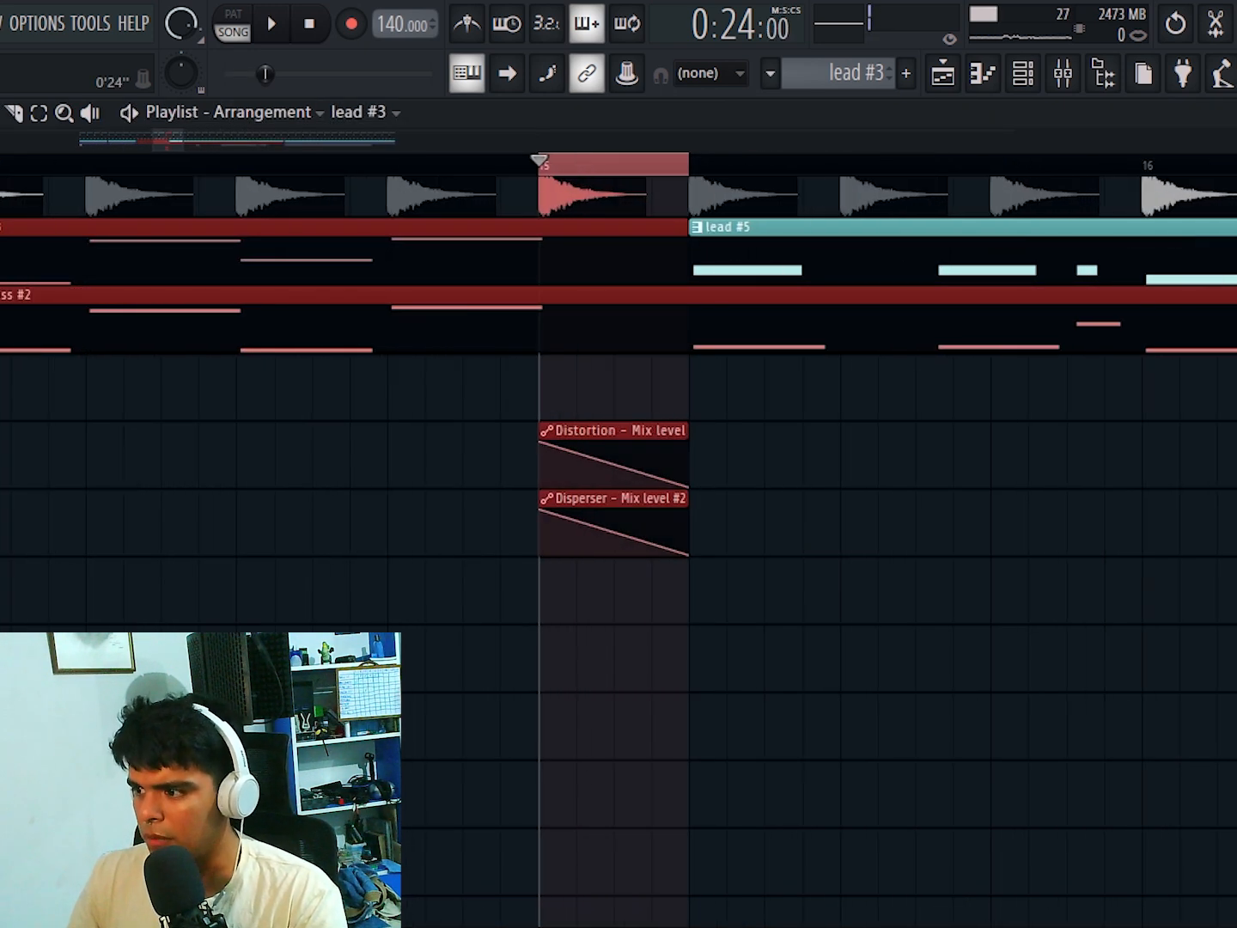
{"action": "left_click", "coordinate": [549, 455], "text": "ctrl"}
{"action": "left_click", "coordinate": [549, 524], "text": "ctrl"}
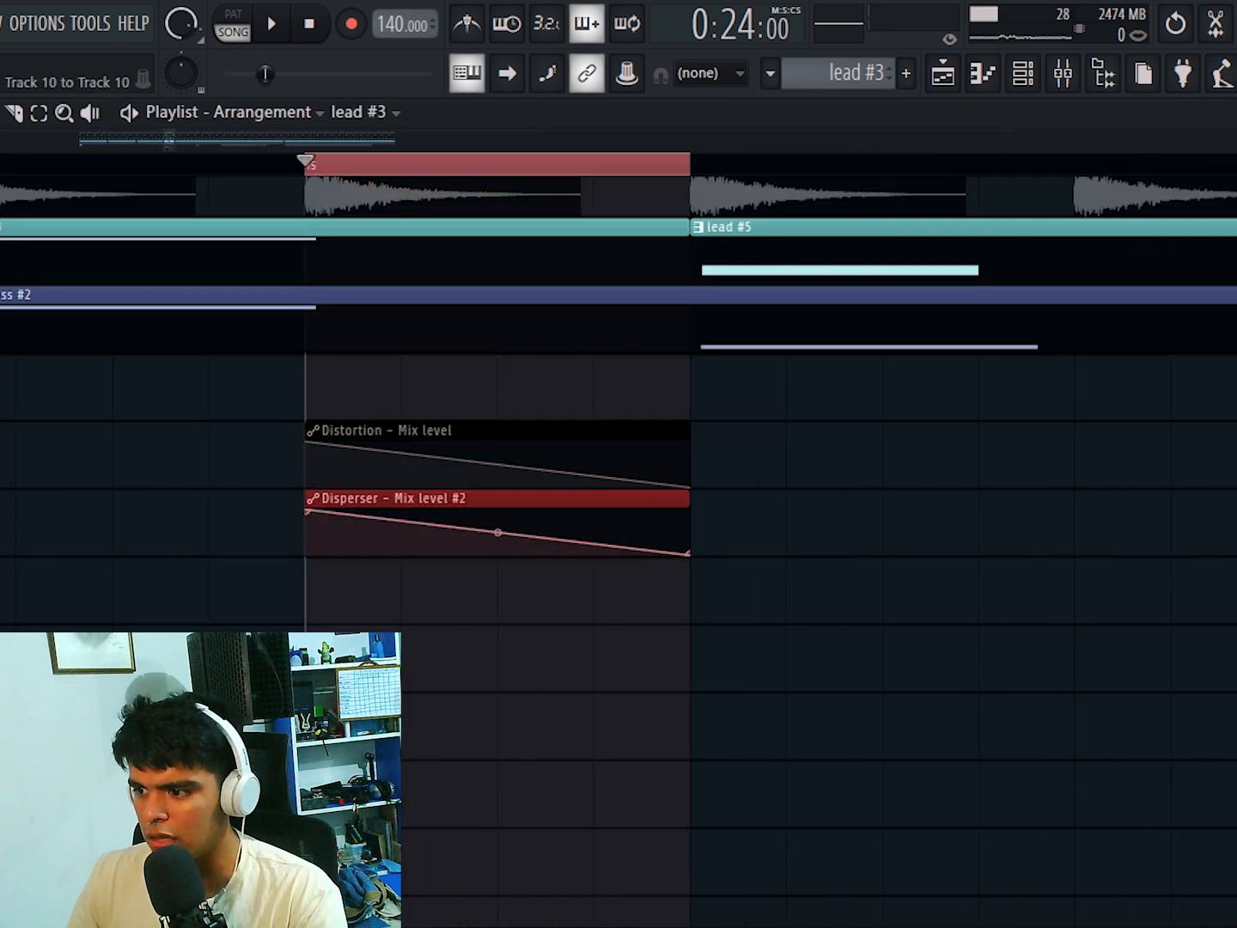
Check the mixer briefly and audition the arrangement from bar 15 through the lead #5 section.
{"action": "key", "text": "F9"}
{"action": "key", "text": "F9"}
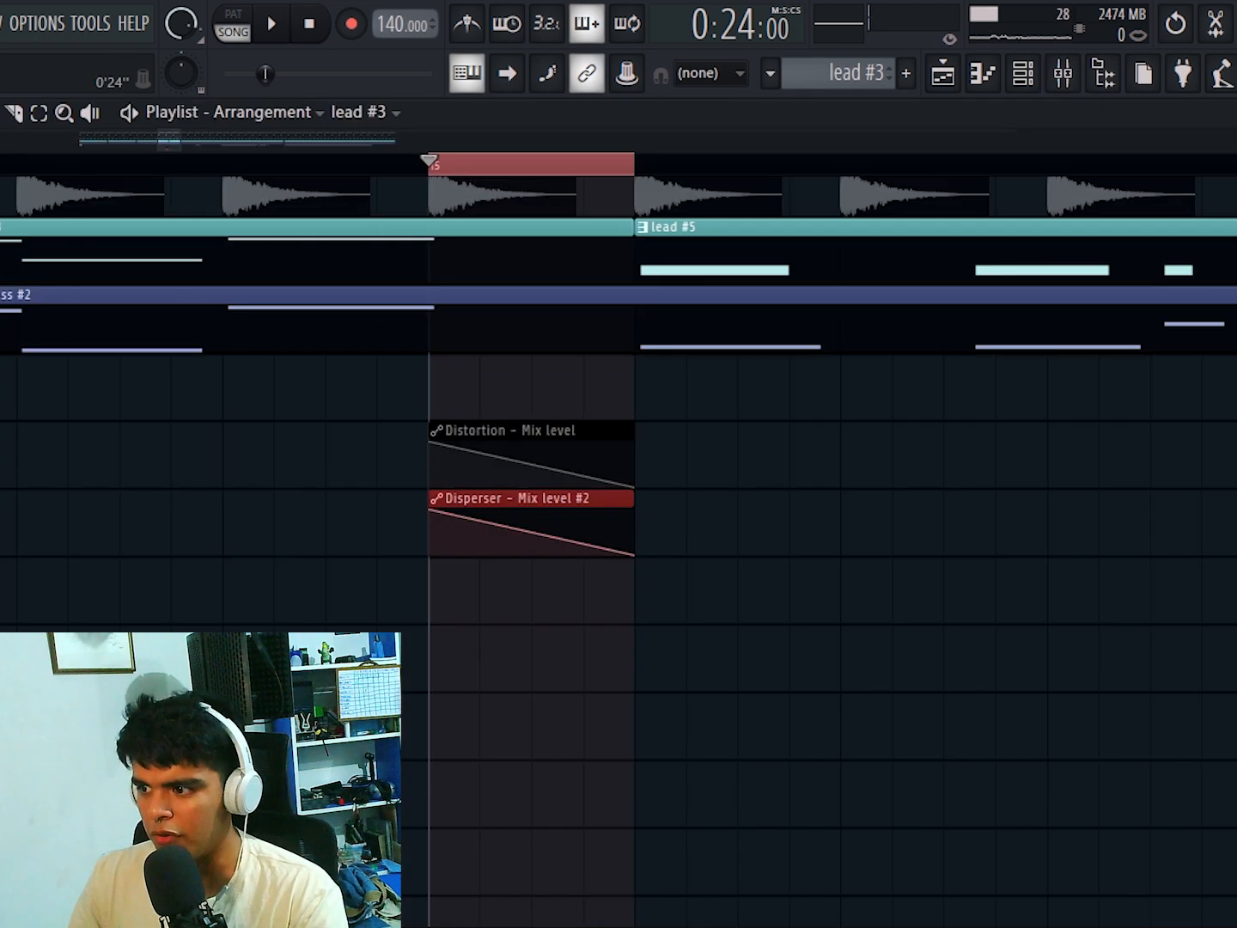
{"action": "key", "text": "space"}
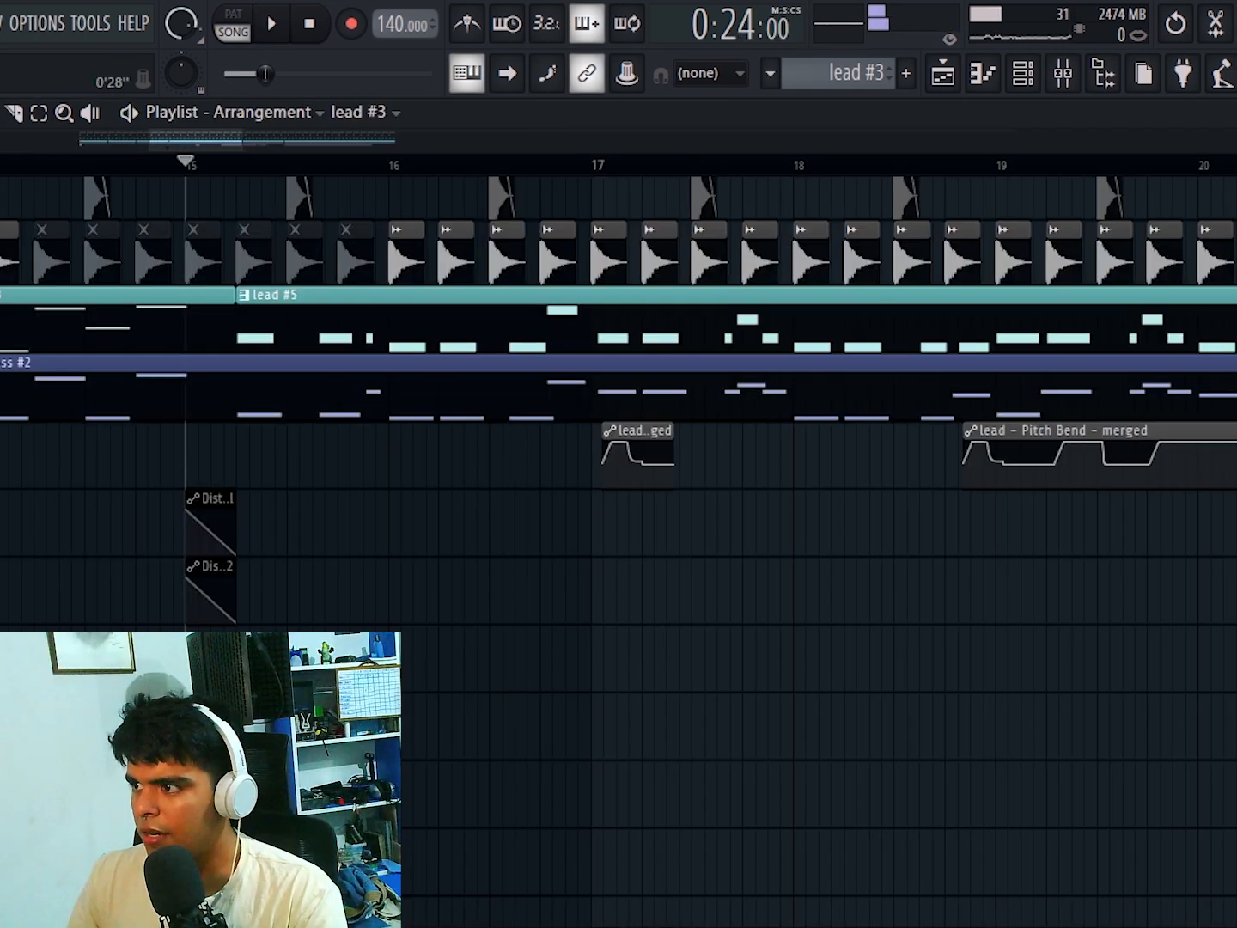
{"action": "scroll", "coordinate": [678, 464], "scroll_direction": "up", "scroll_amount": 3}
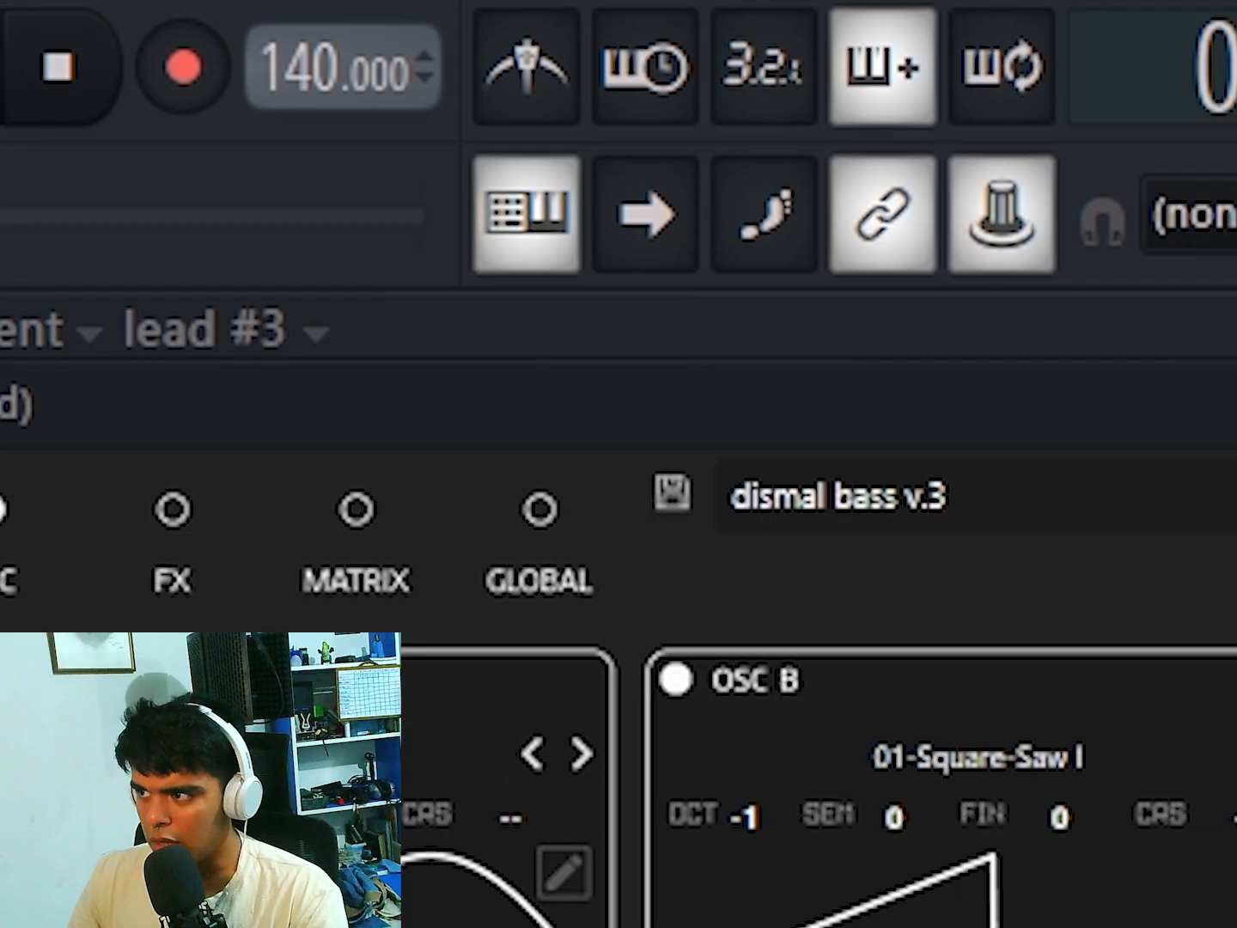
Use Multilink to controllers to create an automation clip for a tweaked control in the dismal bass v.3 patch.
{"action": "left_click", "coordinate": [1002, 213]}
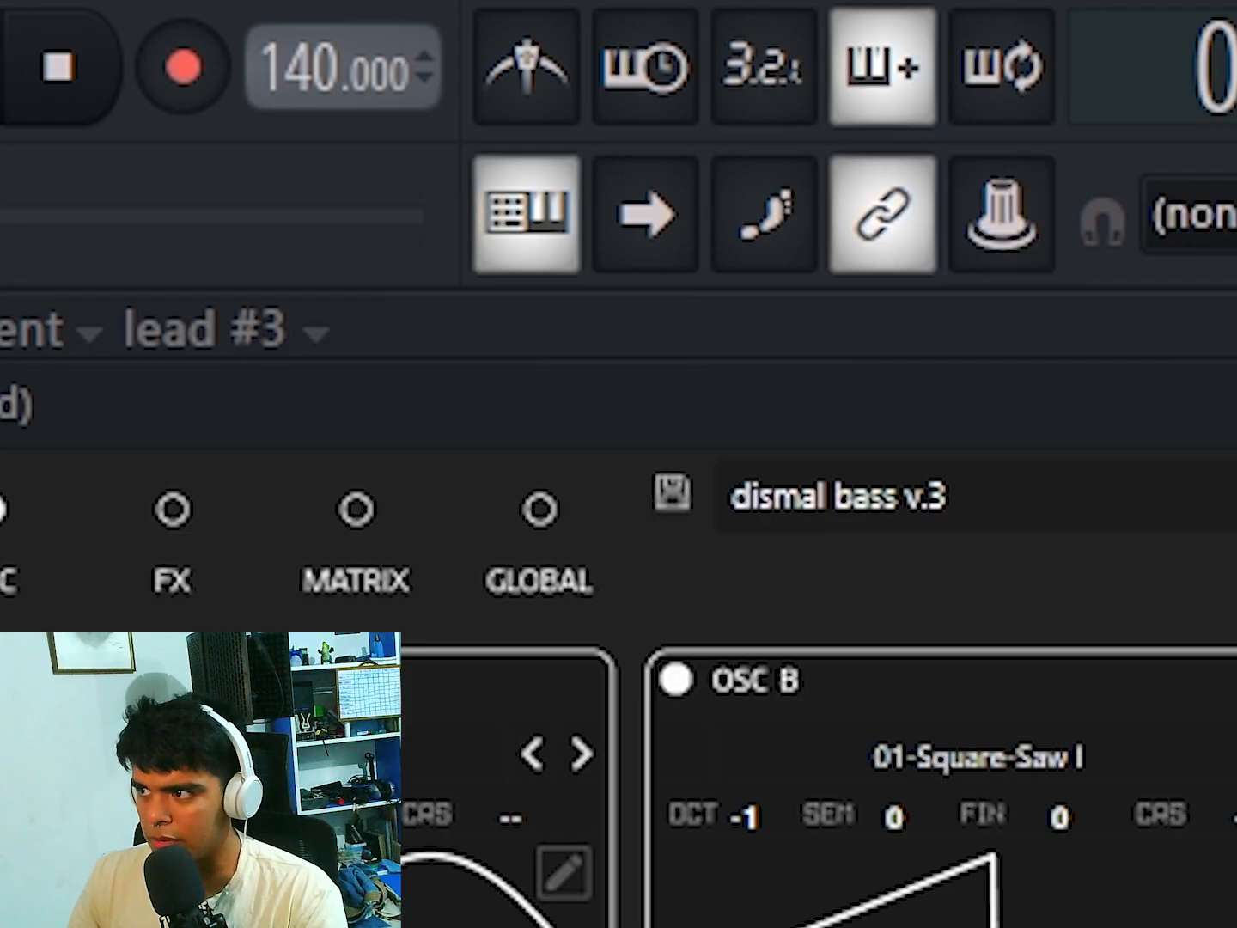
{"action": "left_click", "coordinate": [1001, 213]}
{"action": "left_click_drag", "start_coordinate": [499, 614], "coordinate": [499, 628]}
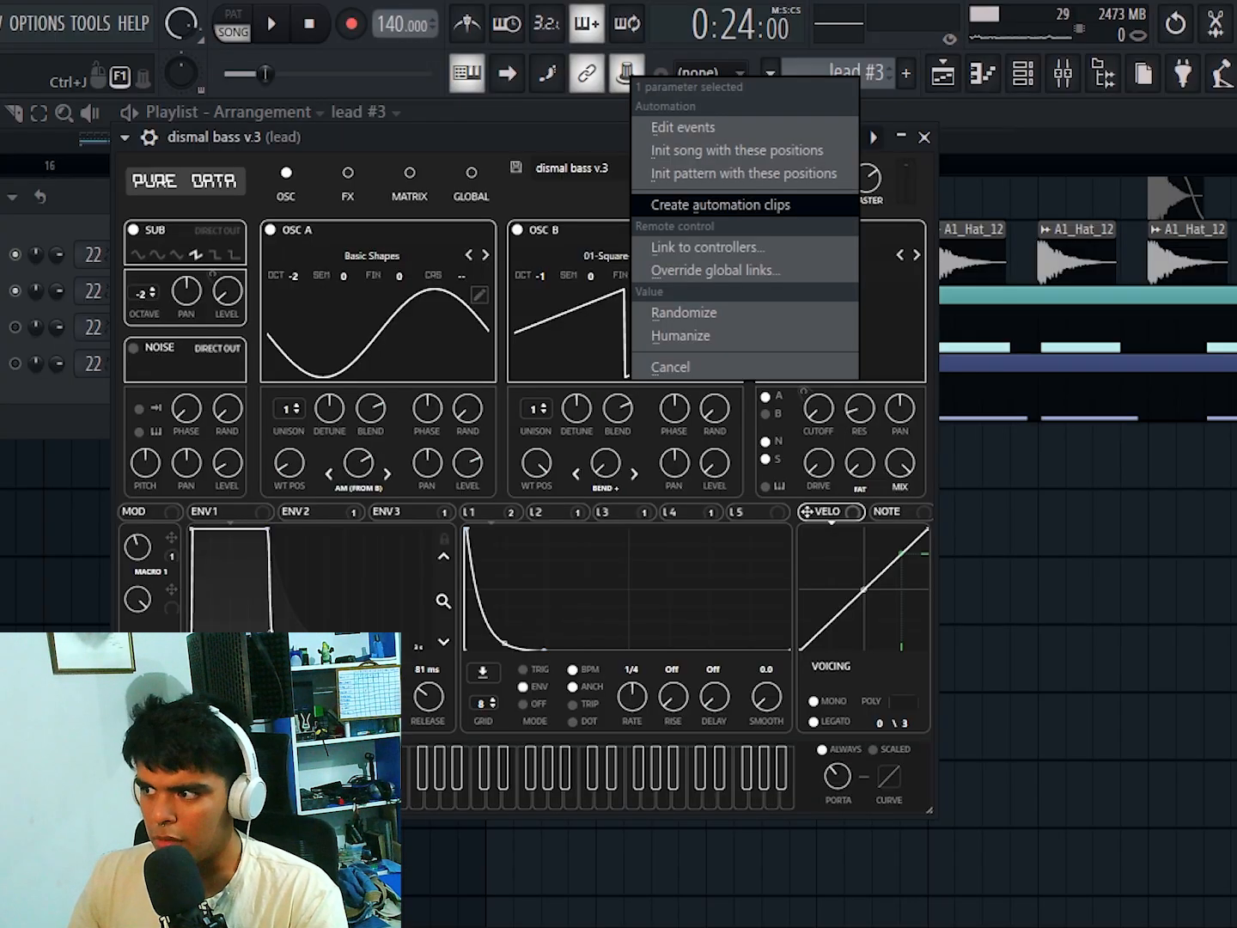
{"action": "left_click", "coordinate": [739, 206]}
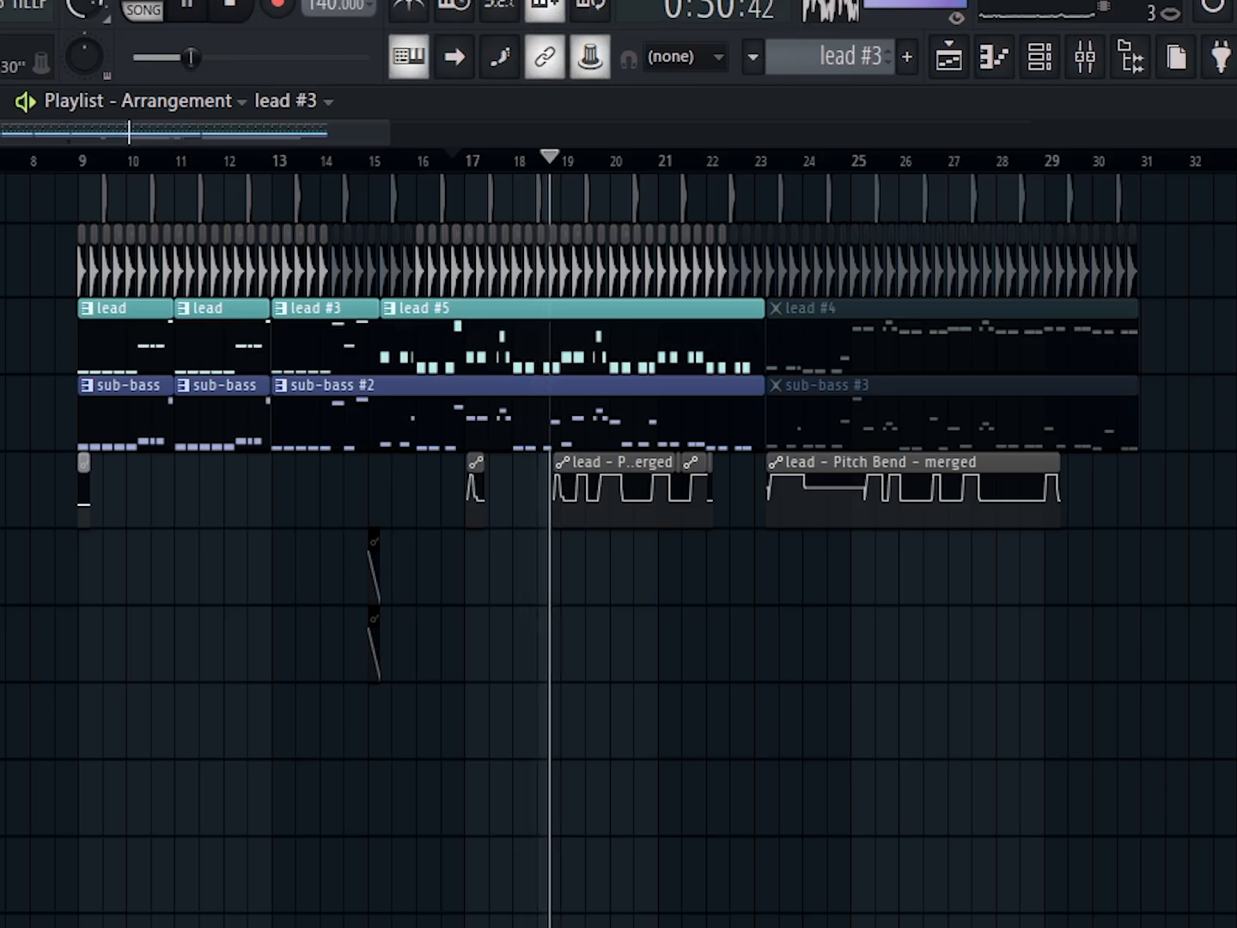
{"action": "scroll", "coordinate": [619, 550], "scroll_direction": "up", "scroll_amount": 3}
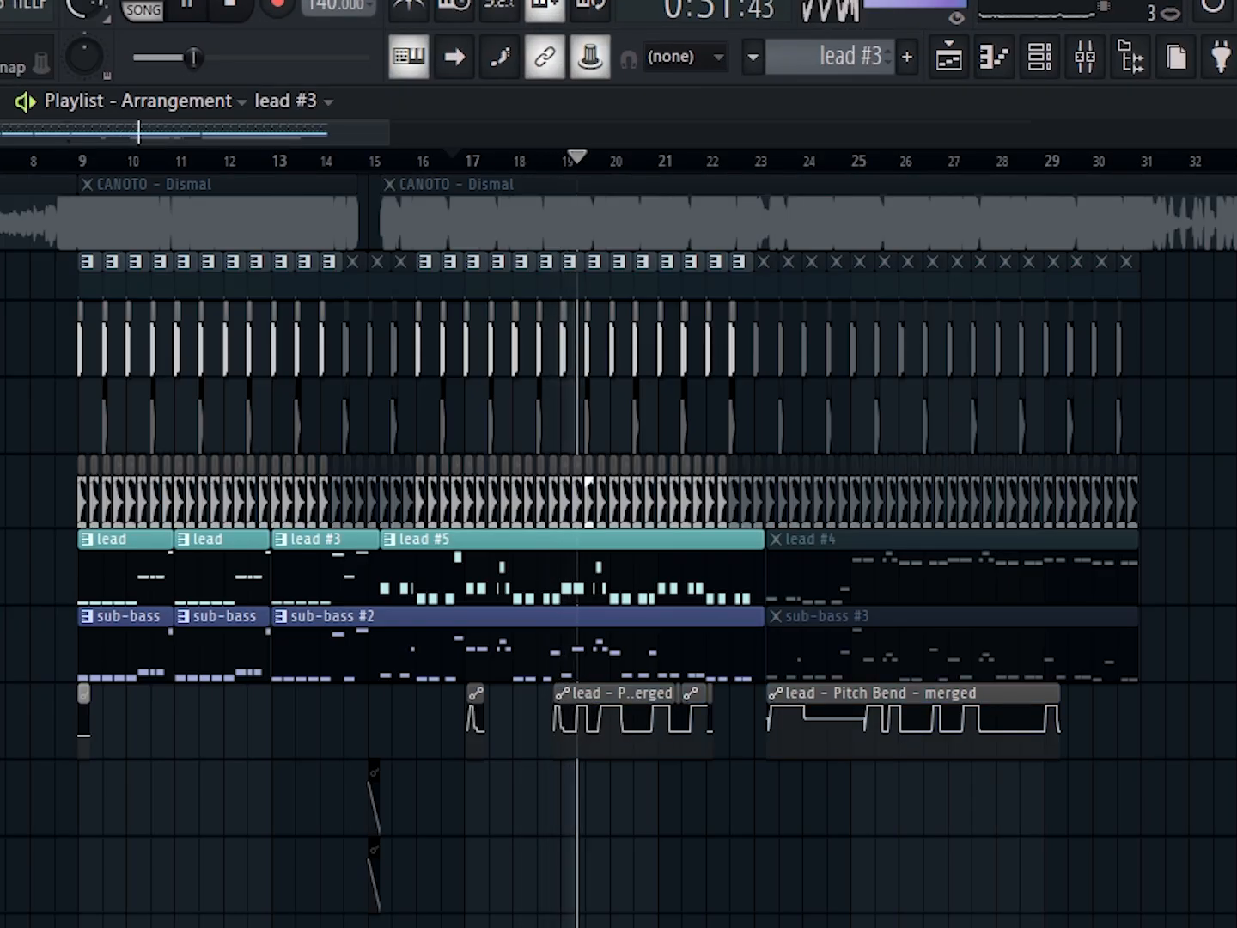